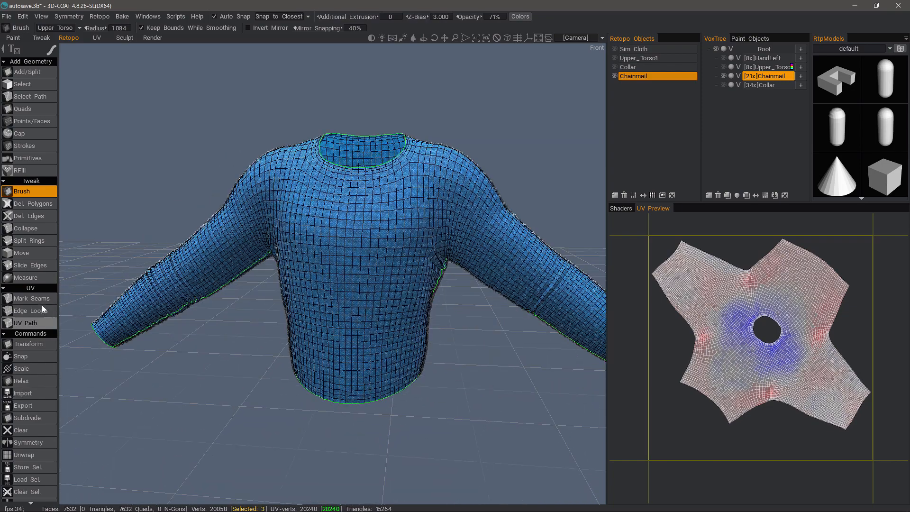
# Step: Clear all existing UV seams from the Chainmail retopo mesh
pyautogui.click(37, 301)
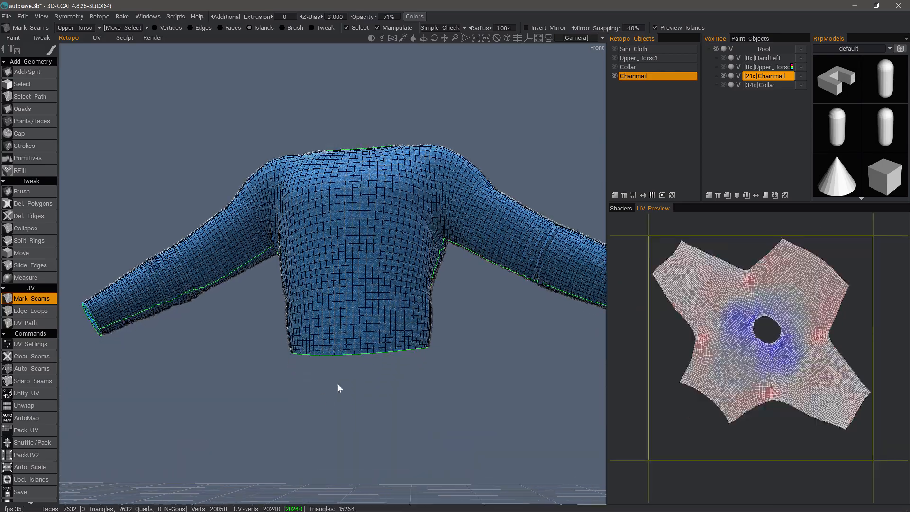
pyautogui.click(39, 357)
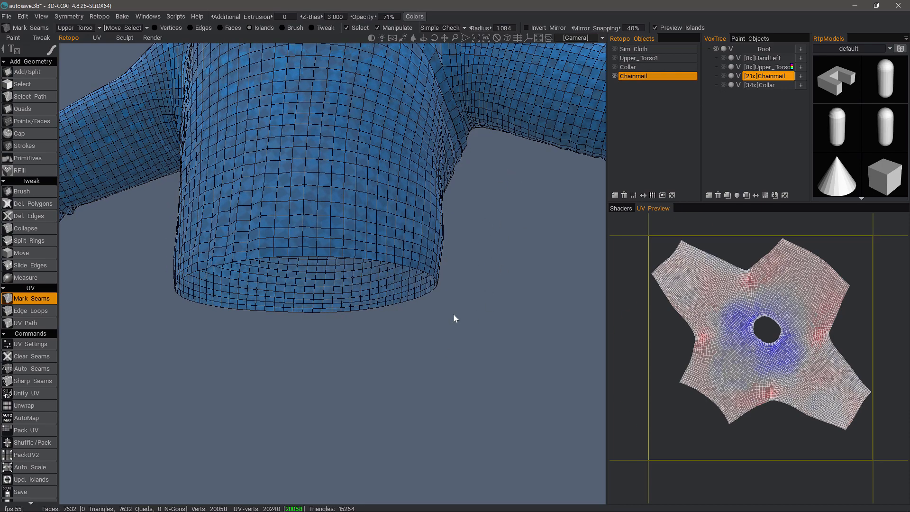
# Step: Mark a short vertical seam on the front of the torso edge by edge with Mark Seams, and clear the seams
pyautogui.click(35, 299)
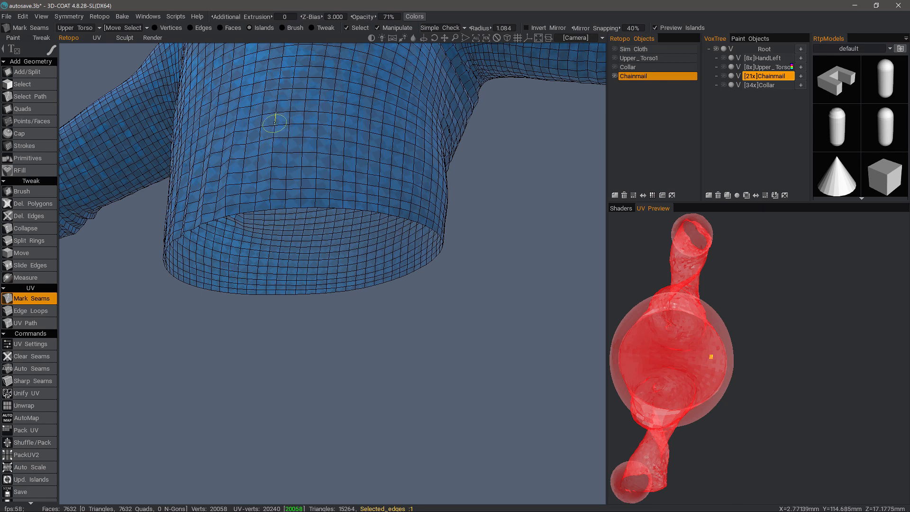
pyautogui.moveTo(276, 117); pyautogui.dragTo(271, 178)
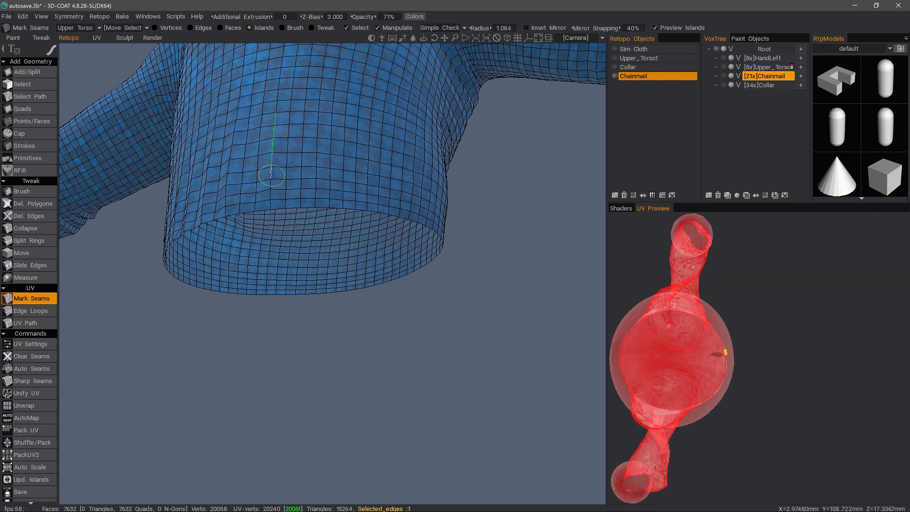
pyautogui.click(41, 310)
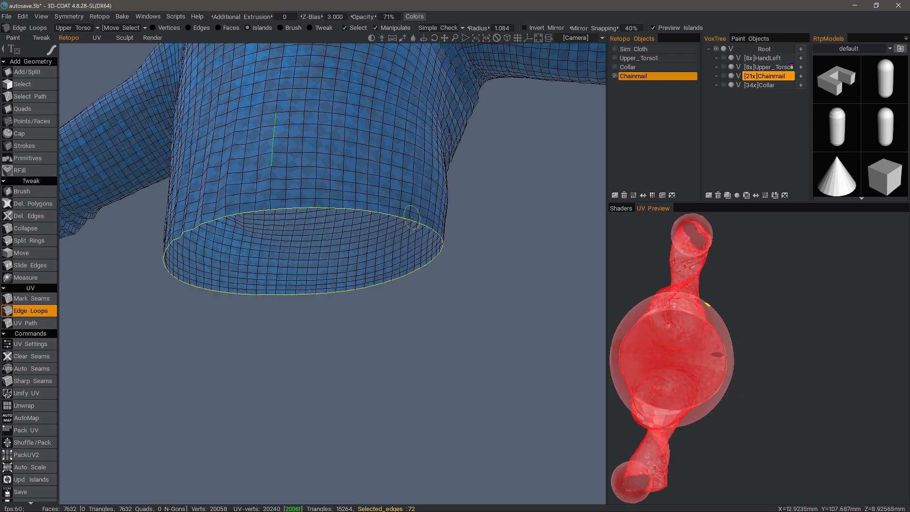
pyautogui.keyDown('alt'); pyautogui.moveTo(336, 206); pyautogui.dragTo(361, 199); pyautogui.keyUp('alt')
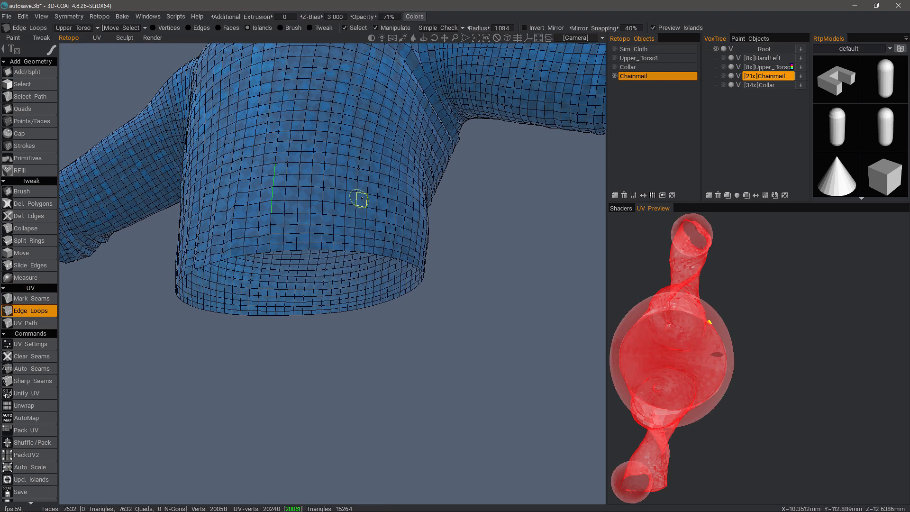
pyautogui.keyDown('alt'); pyautogui.moveTo(145, 220); pyautogui.dragTo(127, 256); pyautogui.keyUp('alt')
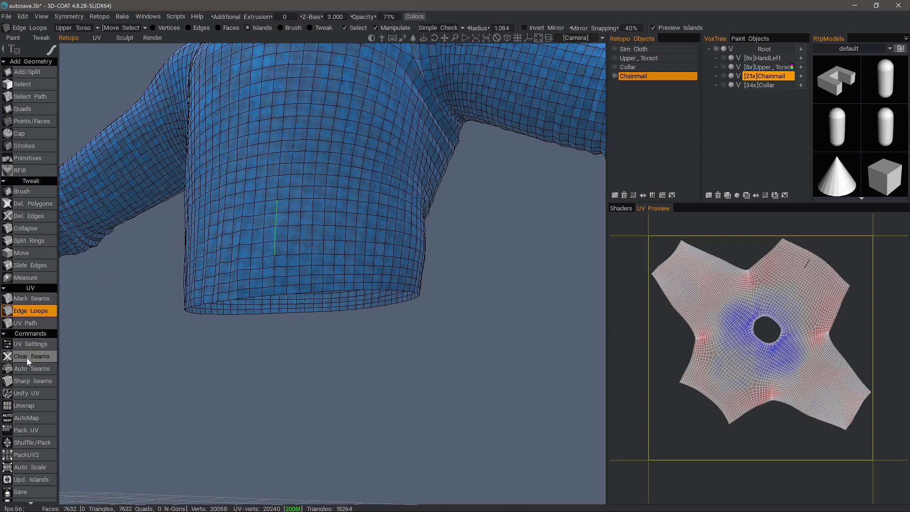
pyautogui.click(27, 358)
pyautogui.keyDown('alt'); pyautogui.moveTo(80, 350); pyautogui.dragTo(195, 337); pyautogui.keyUp('alt')
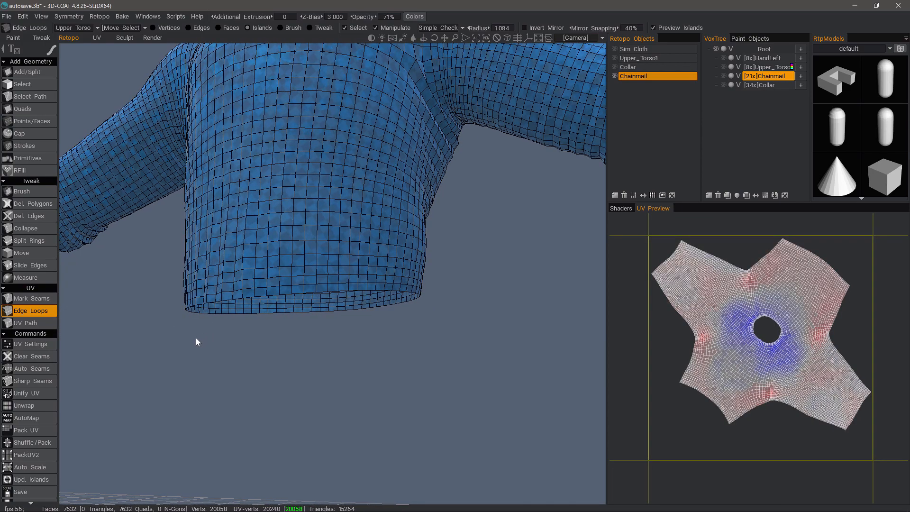
# Step: Mark a continuous vertical seam along the torso's front from hem to neckline with Mark Seams, and clear all seams
pyautogui.click(54, 300)
pyautogui.keyDown('alt'); pyautogui.moveTo(251, 130); pyautogui.dragTo(288, 157); pyautogui.keyUp('alt')
pyautogui.scroll(-2, 280, 138)
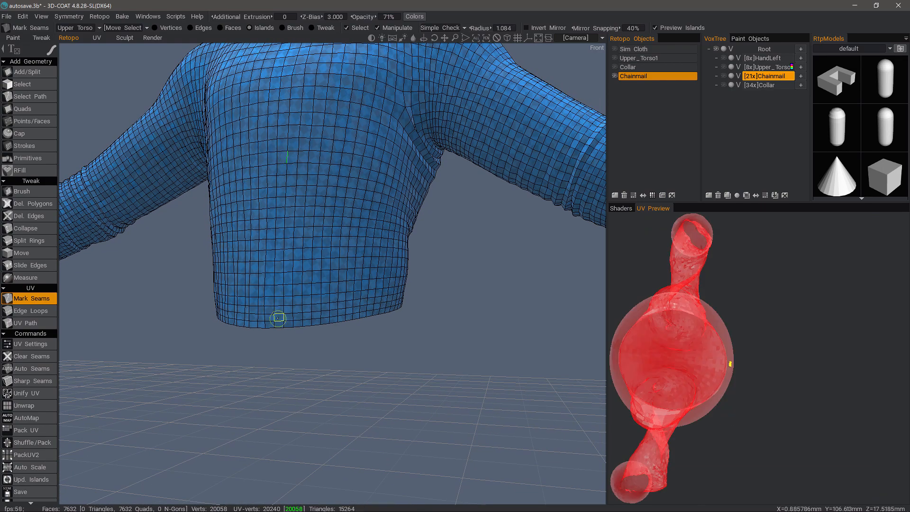
pyautogui.keyDown('shift'); pyautogui.click(272, 284); pyautogui.keyUp('shift')
pyautogui.keyDown('shift'); pyautogui.click(283, 233); pyautogui.keyUp('shift')
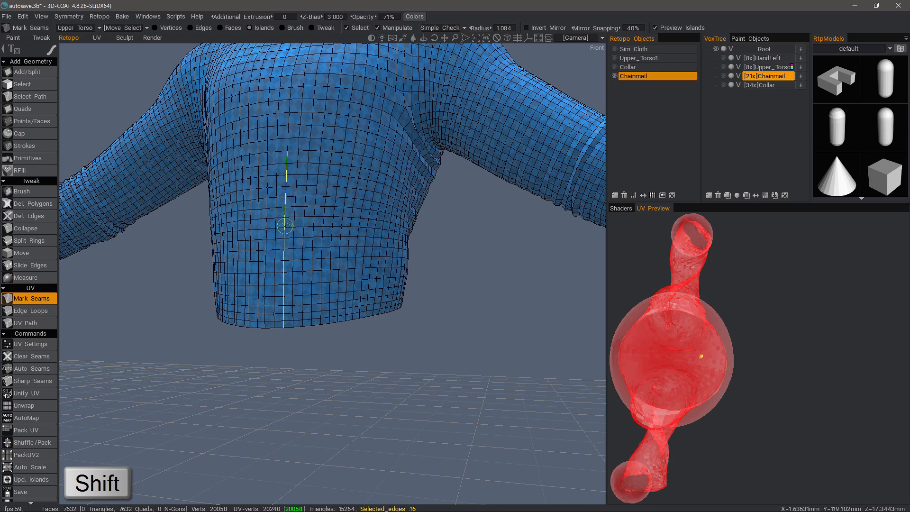
pyautogui.keyDown('shift'); pyautogui.click(285, 226); pyautogui.keyUp('shift')
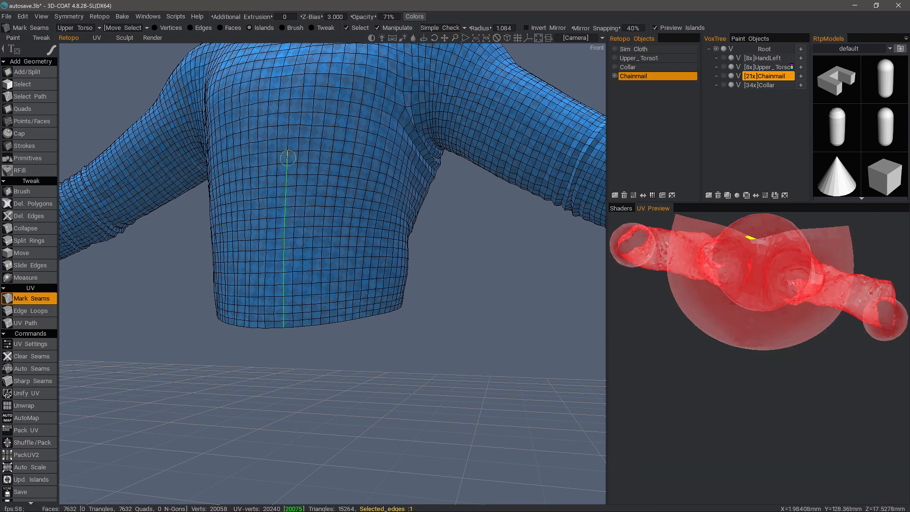
pyautogui.moveTo(292, 106); pyautogui.dragTo(291, 150, button='middle')
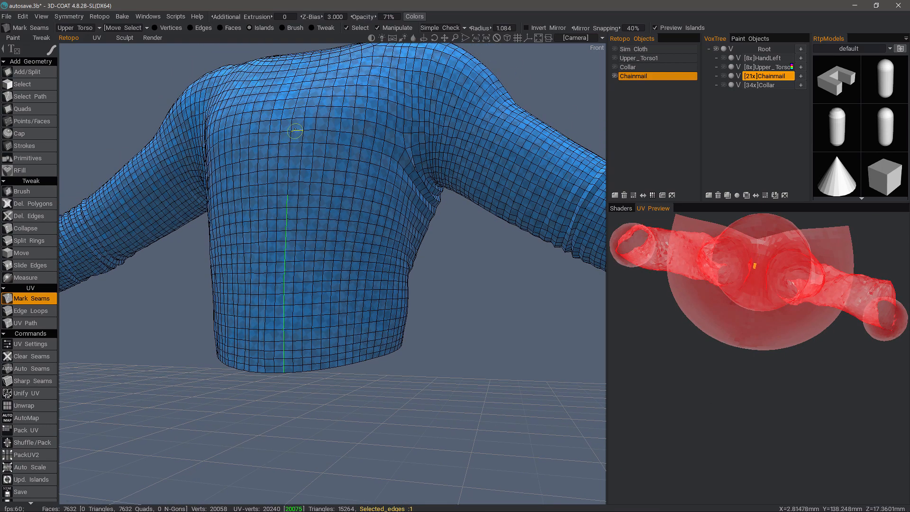
pyautogui.keyDown('shift'); pyautogui.click(293, 114); pyautogui.keyUp('shift')
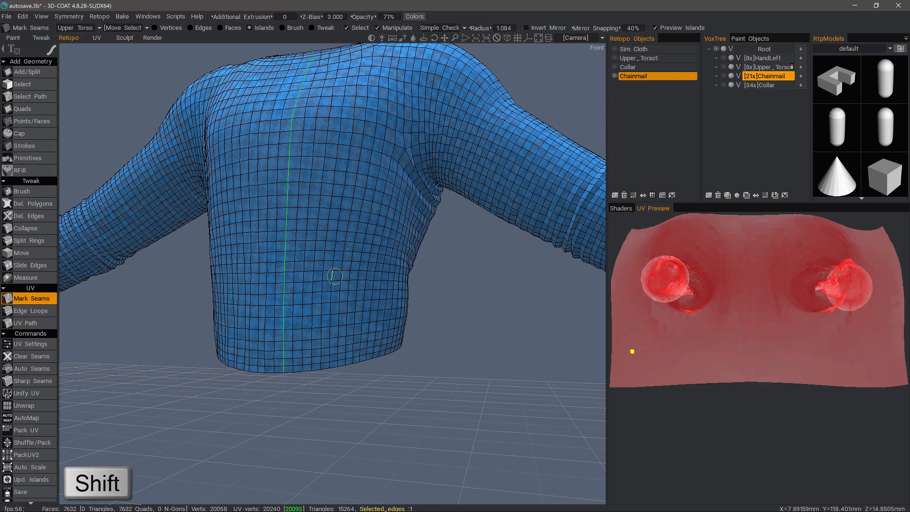
pyautogui.click(42, 357)
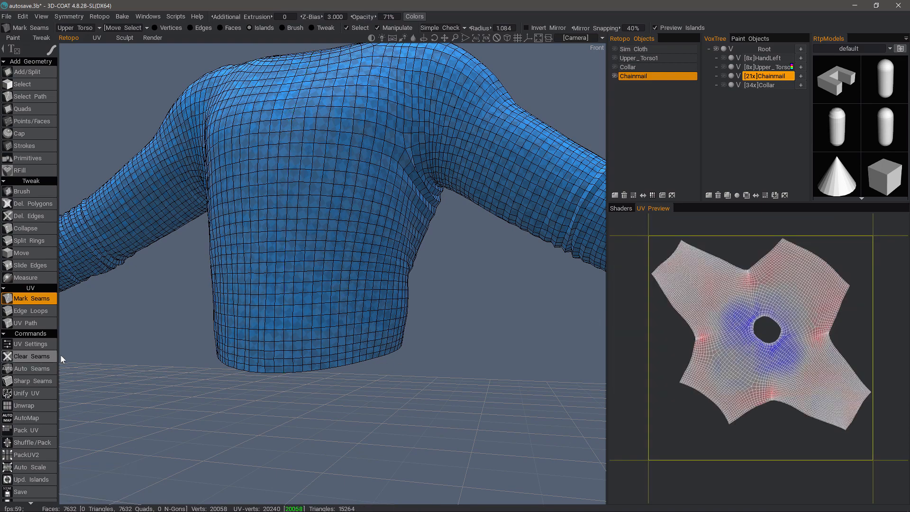
# Step: Mark the border edge loop around the shirt's bottom hem as a seam with Edge Loops
pyautogui.moveTo(307, 391); pyautogui.dragTo(304, 300)
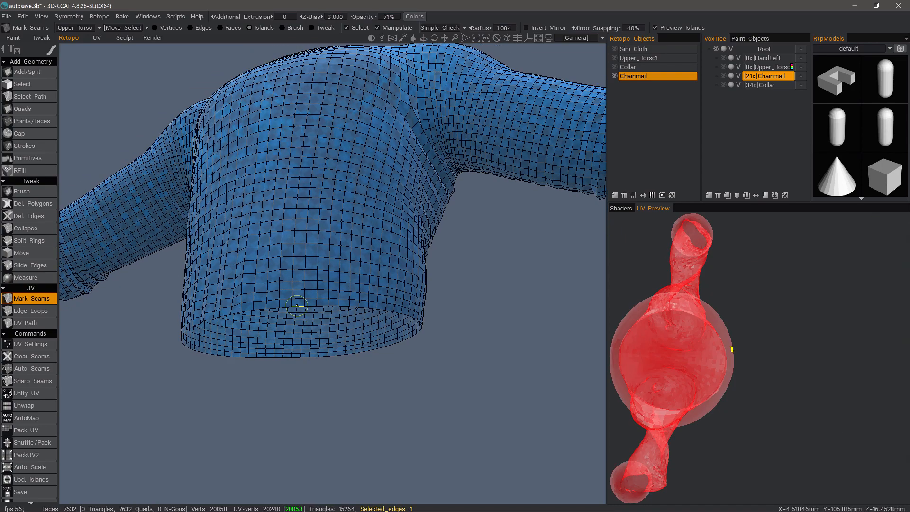
pyautogui.click(32, 311)
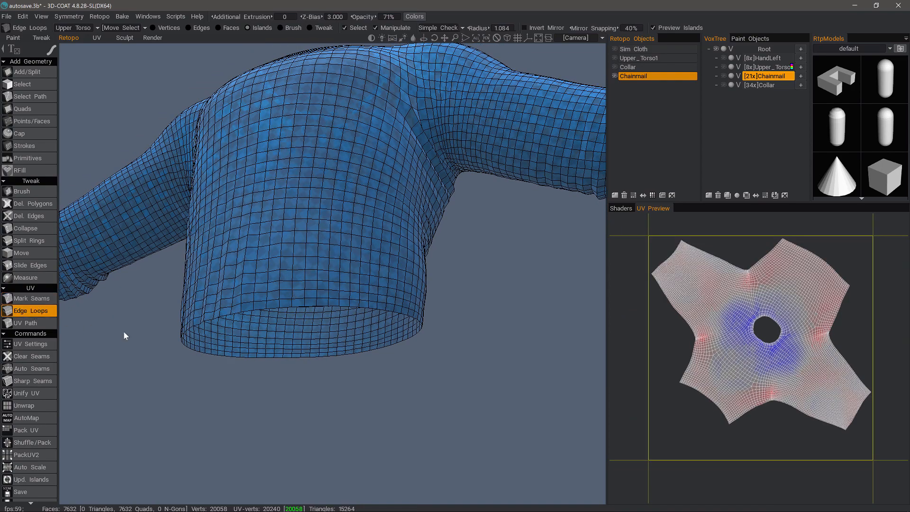
pyautogui.click(296, 305)
pyautogui.click(299, 307)
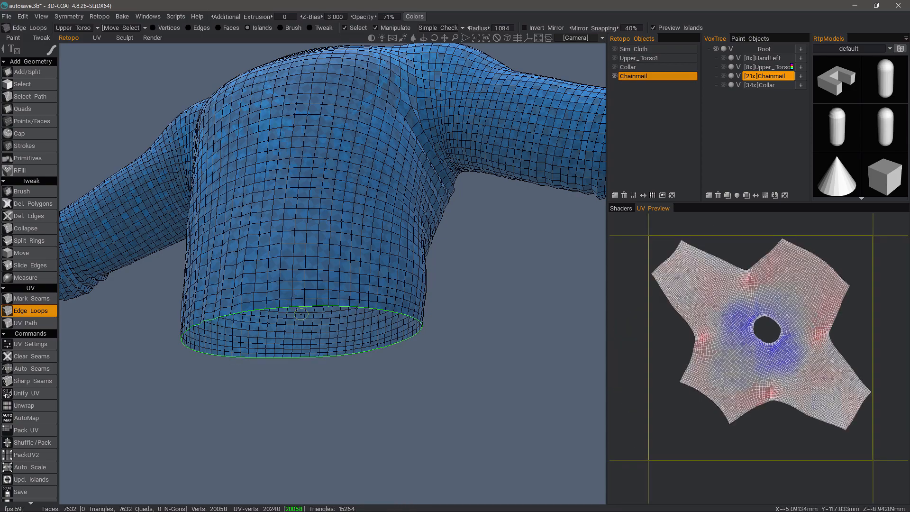
# Step: Mark the border edge loop around the cuff of the wearer's left sleeve as a seam
pyautogui.keyDown('alt'); pyautogui.moveTo(300, 313); pyautogui.dragTo(425, 271); pyautogui.keyUp('alt')
pyautogui.keyDown('alt'); pyautogui.moveTo(571, 278); pyautogui.dragTo(388, 281, button='middle'); pyautogui.keyUp('alt')
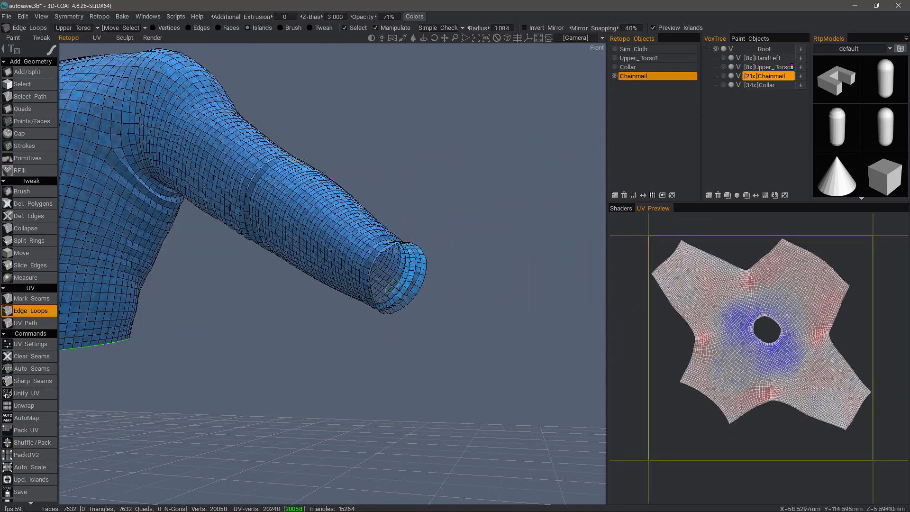
pyautogui.keyDown('alt'); pyautogui.moveTo(389, 280); pyautogui.dragTo(33, 381); pyautogui.keyUp('alt')
pyautogui.click(398, 313)
# Step: Mark a closed seam around the neck opening with UV Path, placing points along its rim and clearing them once marked
pyautogui.click(27, 327)
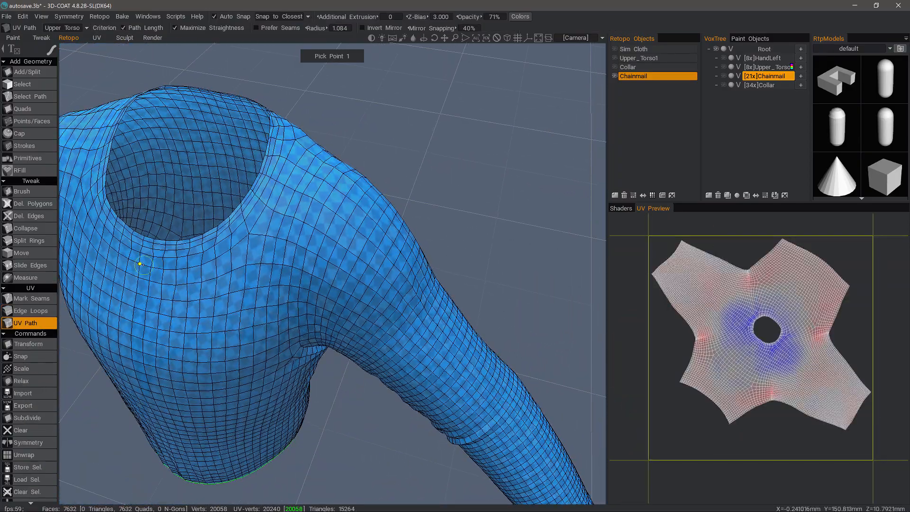
pyautogui.keyDown('alt'); pyautogui.moveTo(141, 262); pyautogui.dragTo(235, 206); pyautogui.keyUp('alt')
pyautogui.keyDown('alt'); pyautogui.moveTo(393, 268); pyautogui.dragTo(338, 264); pyautogui.keyUp('alt')
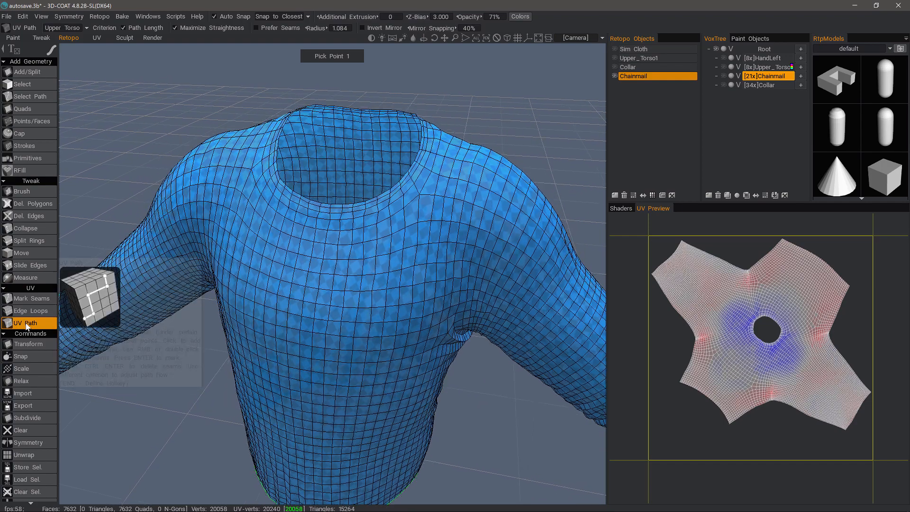
pyautogui.keyDown('alt'); pyautogui.moveTo(209, 322); pyautogui.dragTo(237, 393); pyautogui.keyUp('alt')
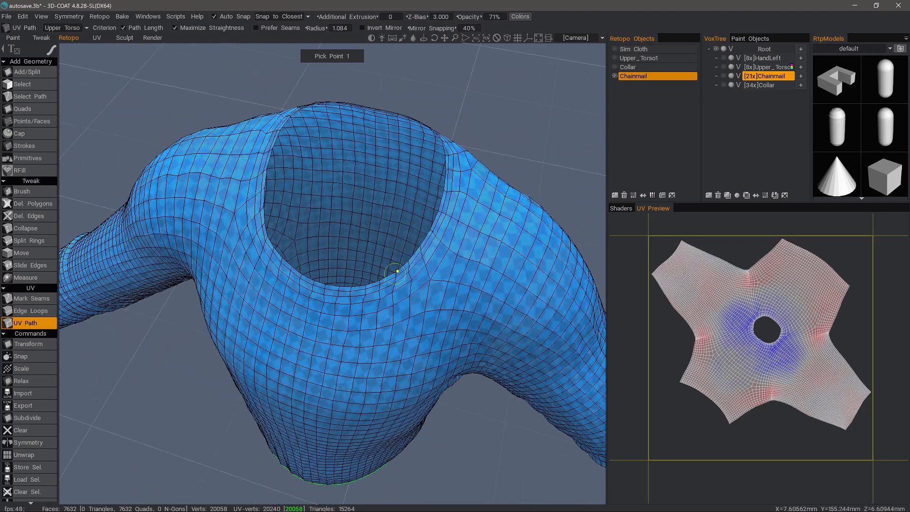
pyautogui.keyDown('alt'); pyautogui.moveTo(446, 191); pyautogui.dragTo(220, 317); pyautogui.keyUp('alt')
pyautogui.click(402, 245)
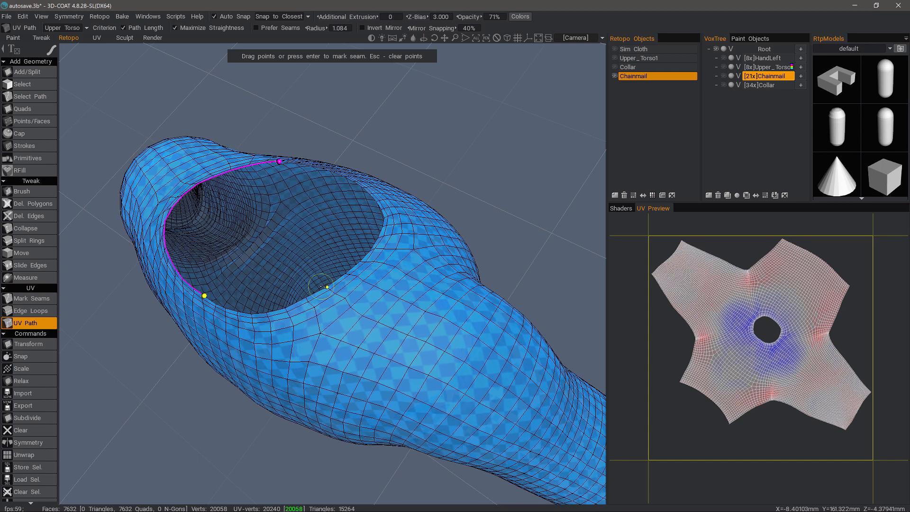
pyautogui.click(252, 314)
pyautogui.moveTo(252, 315); pyautogui.dragTo(367, 254)
pyautogui.moveTo(367, 253)
pyautogui.keyDown('alt'); pyautogui.mouseDown()
pyautogui.moveTo(385, 219)
pyautogui.moveTo(378, 191)
pyautogui.moveTo(322, 246)
pyautogui.moveTo(288, 265)
pyautogui.moveTo(334, 262)
pyautogui.moveTo(356, 242)
pyautogui.mouseUp(); pyautogui.keyUp('alt')
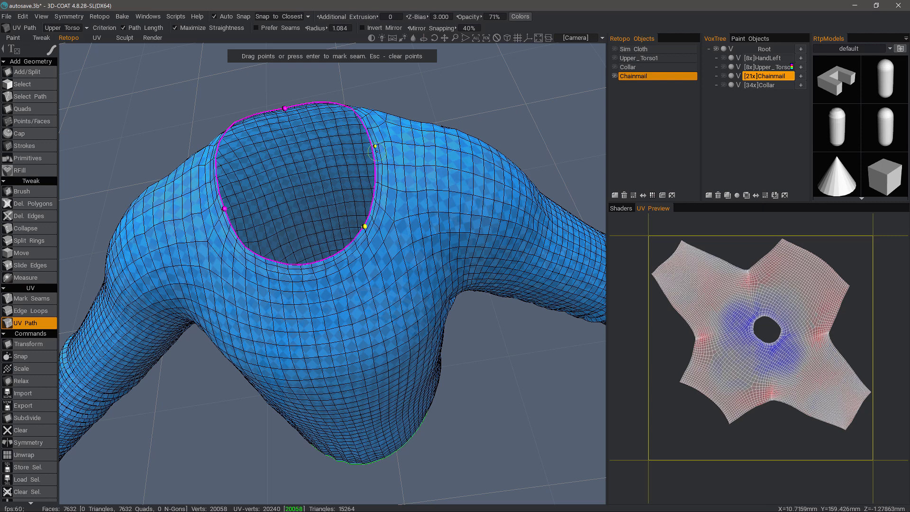
pyautogui.press('Return')
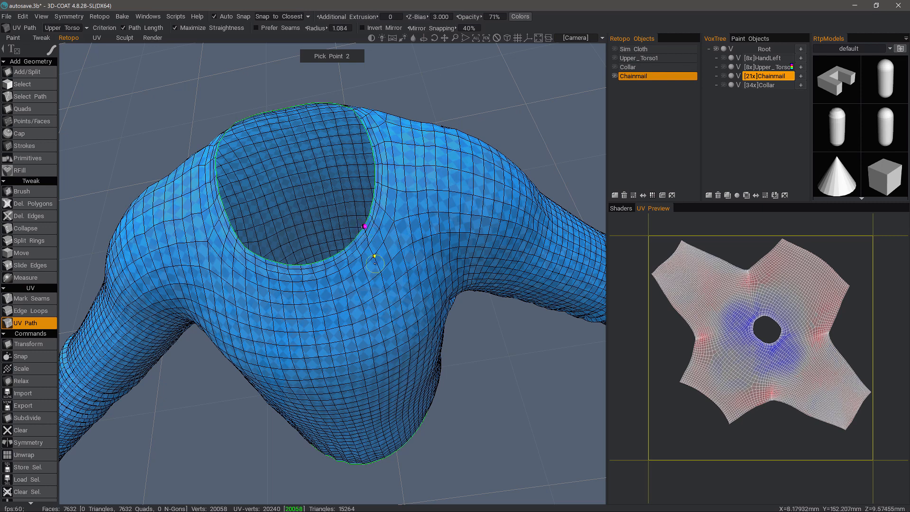
pyautogui.press('Escape')
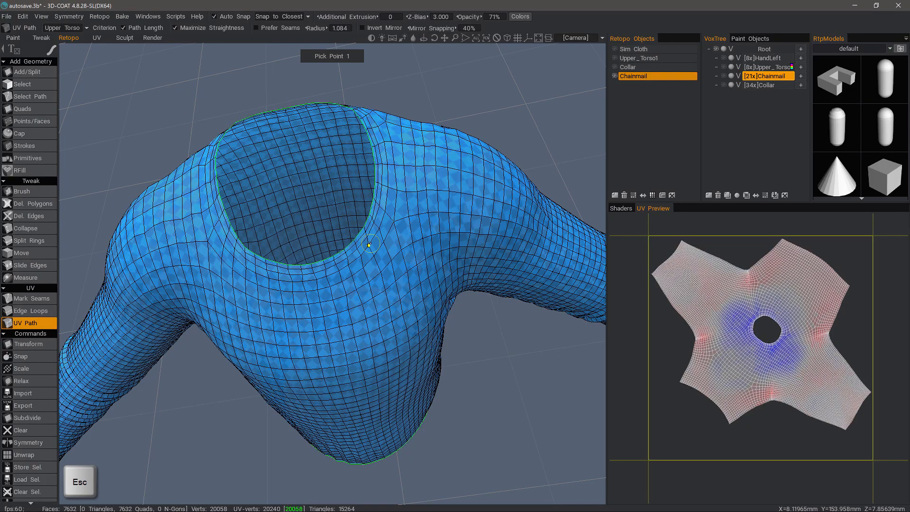
# Step: Mark the border edge loop around the cuff of the wearer's right sleeve as a seam with Edge Loops
pyautogui.moveTo(101, 389); pyautogui.dragTo(162, 370, button='middle')
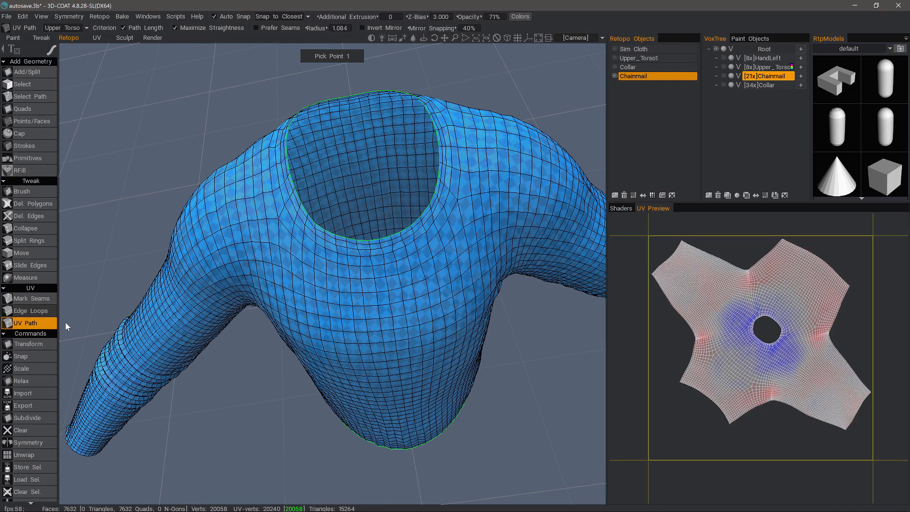
pyautogui.click(43, 311)
pyautogui.moveTo(83, 326); pyautogui.dragTo(108, 251)
pyautogui.moveTo(99, 339); pyautogui.dragTo(281, 281)
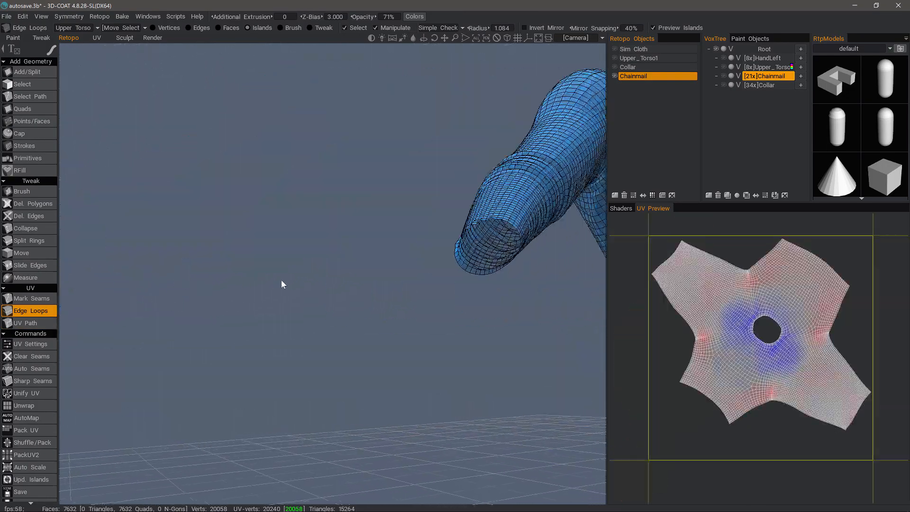
pyautogui.moveTo(281, 282); pyautogui.dragTo(142, 280, button='middle')
pyautogui.moveTo(228, 247); pyautogui.dragTo(247, 317)
pyautogui.scroll(3, 303, 289)
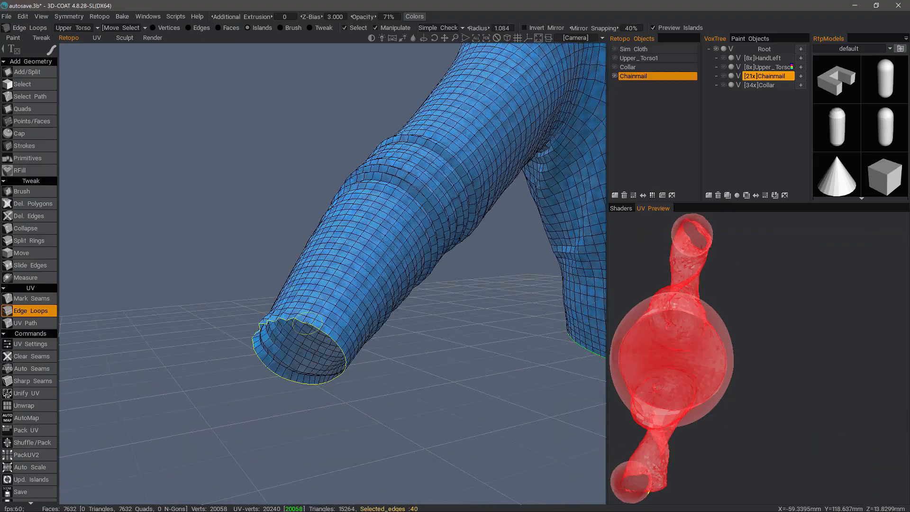
# Step: Mark the lengthwise edge loops running from the hem up the side and under the arm to the cuff as seams on both sides
pyautogui.moveTo(519, 327); pyautogui.dragTo(411, 339, button='middle')
pyautogui.moveTo(410, 340); pyautogui.dragTo(402, 236)
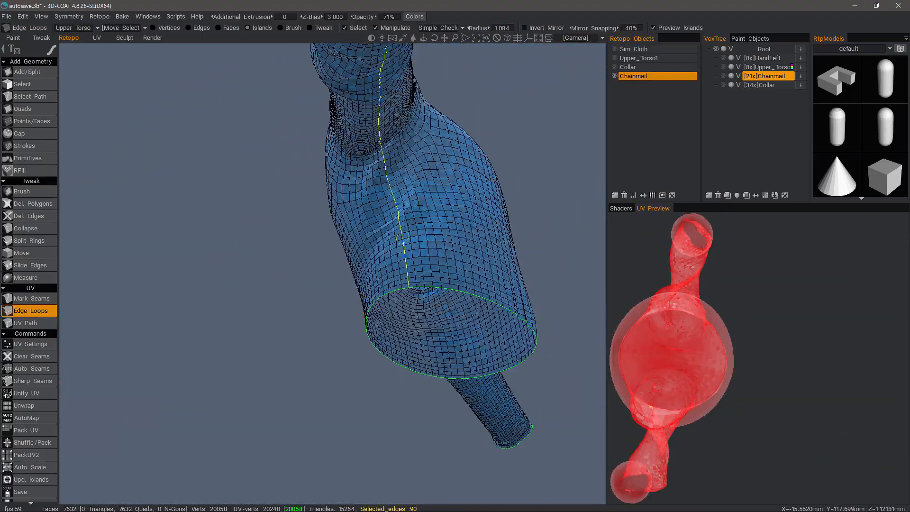
pyautogui.click(402, 236)
pyautogui.moveTo(512, 251); pyautogui.dragTo(341, 303)
pyautogui.moveTo(474, 304); pyautogui.dragTo(347, 225)
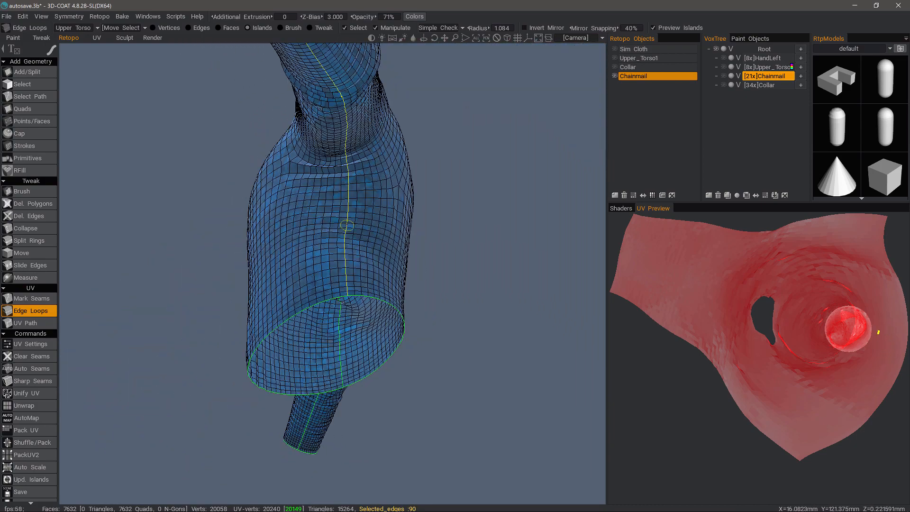
pyautogui.click(347, 226)
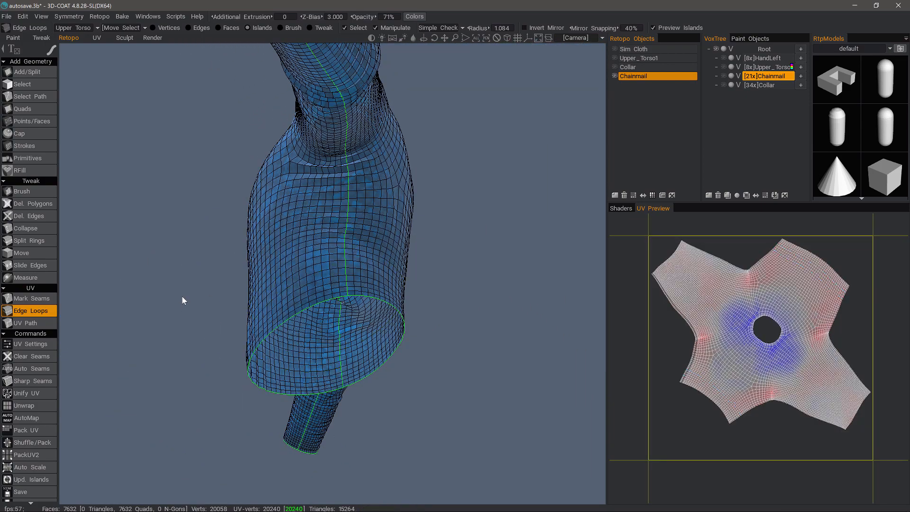
# Step: Unwrap the Chainmail mesh along the marked seams
pyautogui.moveTo(182, 297); pyautogui.dragTo(285, 294)
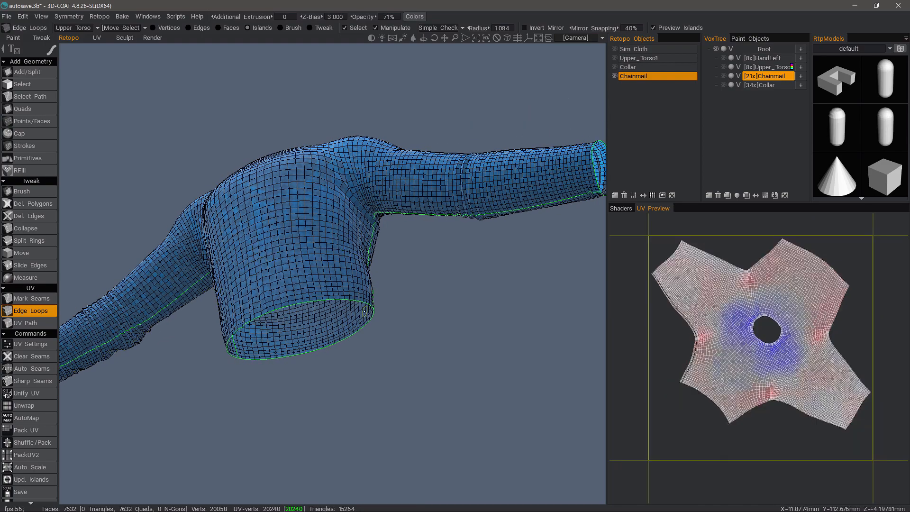
pyautogui.moveTo(175, 332); pyautogui.dragTo(42, 406)
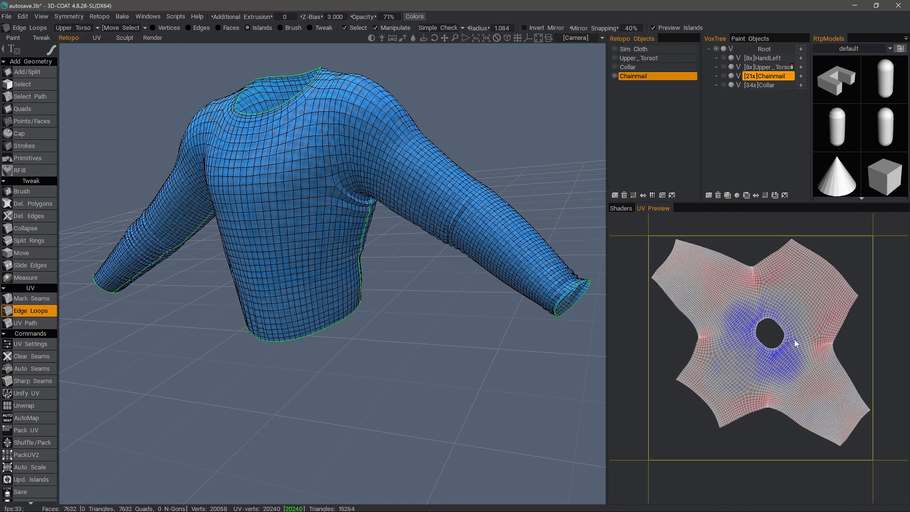
pyautogui.click(739, 315)
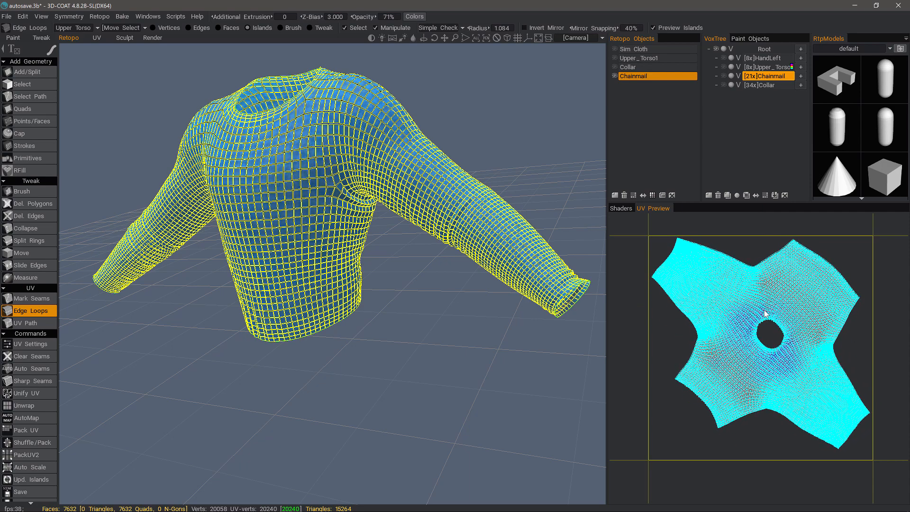
pyautogui.scroll(-10, 28, 418)
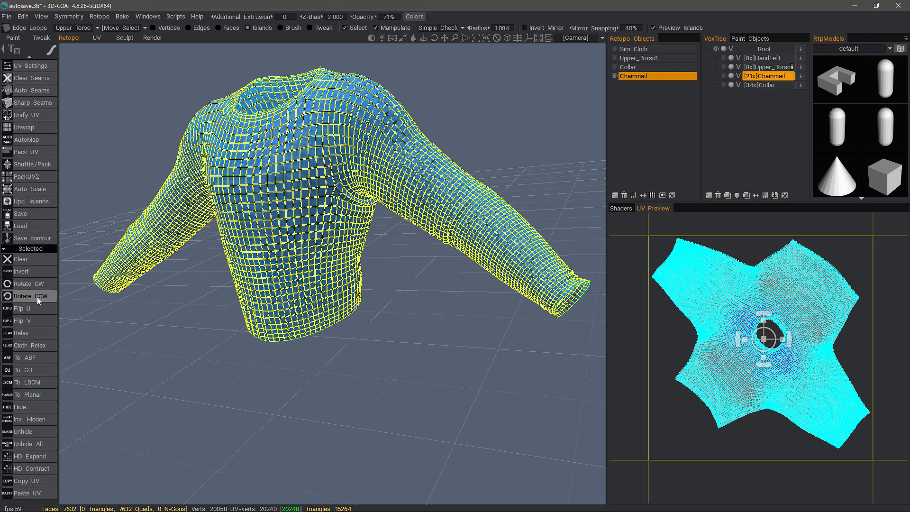
pyautogui.keyDown('ctrl'); pyautogui.click(731, 360); pyautogui.keyUp('ctrl')
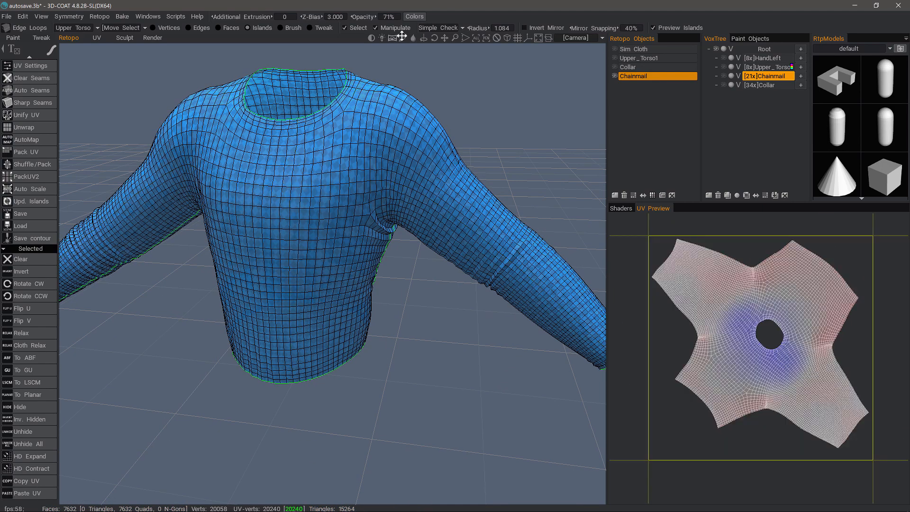
# Step: Set the UV preview texture on the retopo mesh to Complex Checker
pyautogui.moveTo(402, 36); pyautogui.dragTo(442, 31)
pyautogui.click(443, 29)
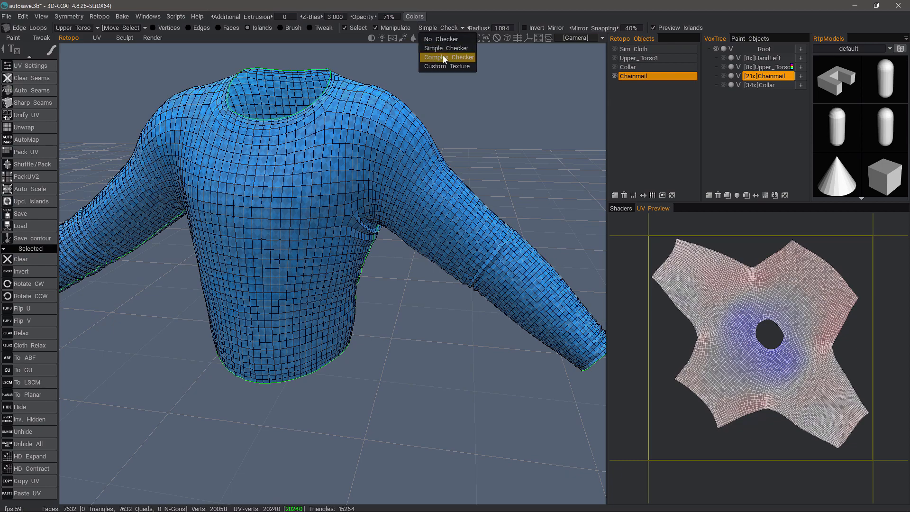
pyautogui.click(442, 56)
pyautogui.click(444, 28)
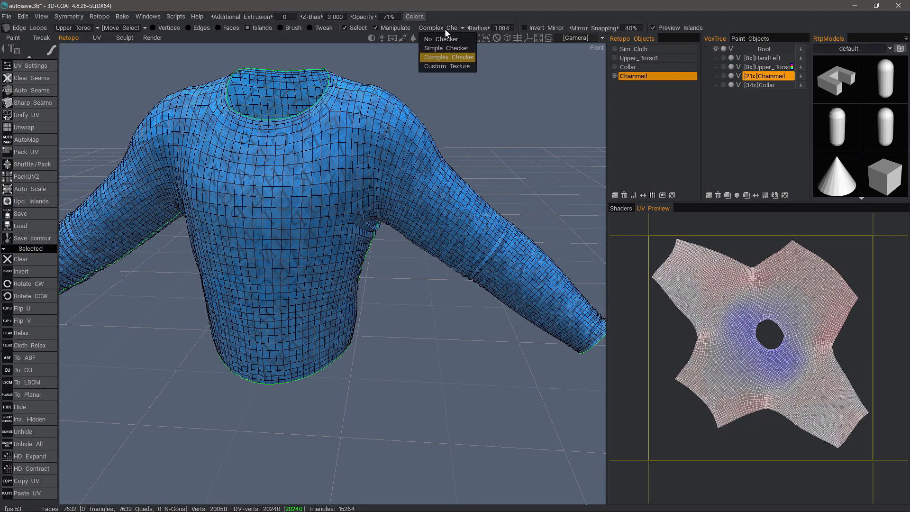
pyautogui.moveTo(478, 106); pyautogui.dragTo(273, 90)
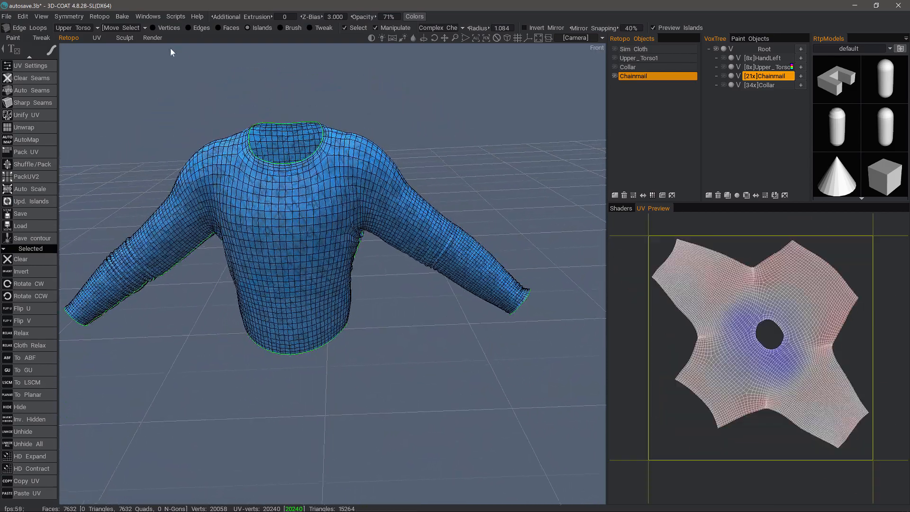
# Step: Make the Chainmail sculpt volume visible and start a bake with per-pixel painting and displacement
pyautogui.click(124, 16)
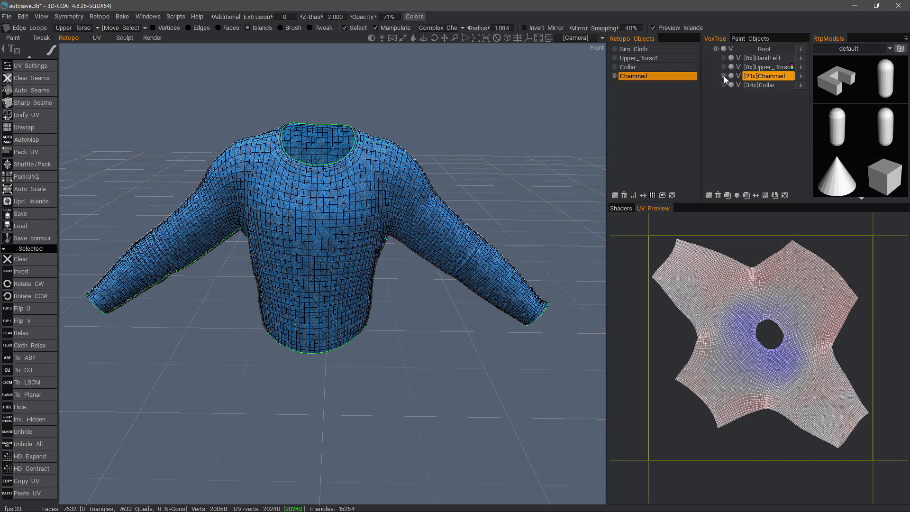
pyautogui.click(122, 18)
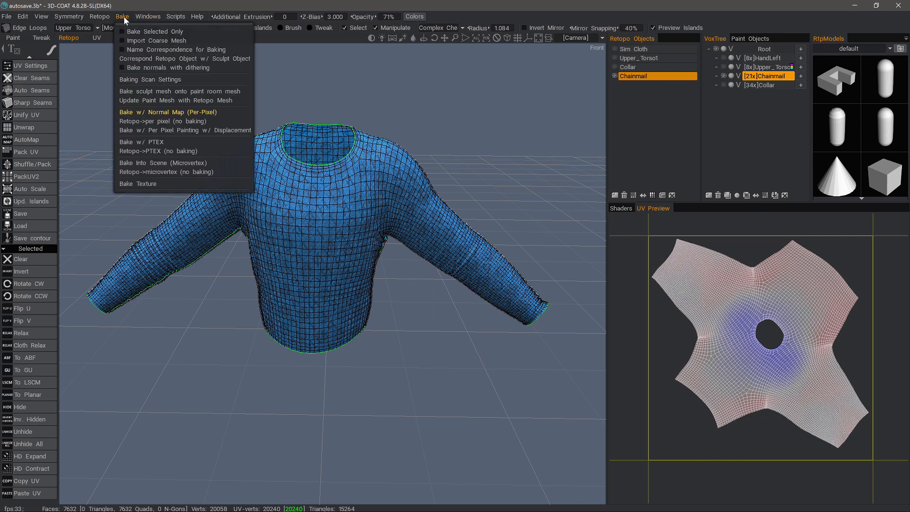
pyautogui.click(181, 134)
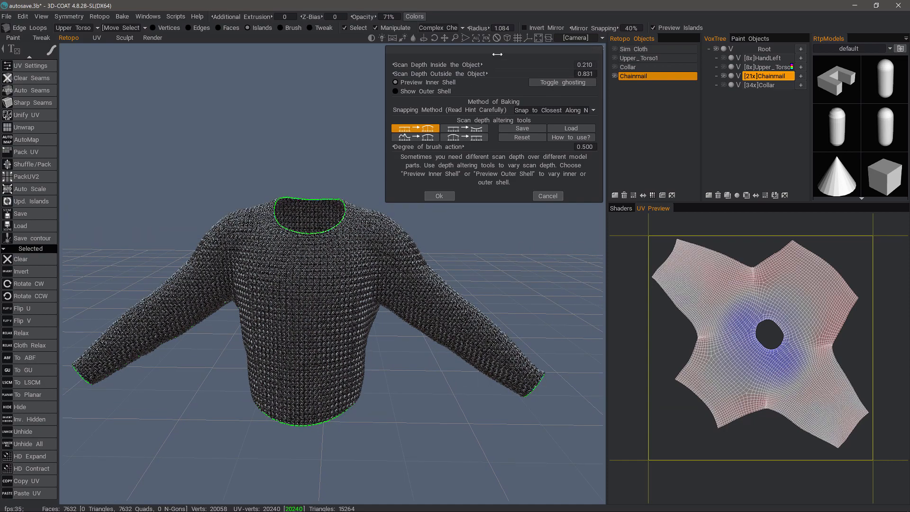
# Step: Preview the outer bake shell, return to the inner shell preview, and toggle ghosting of the sculpt
pyautogui.click(397, 92)
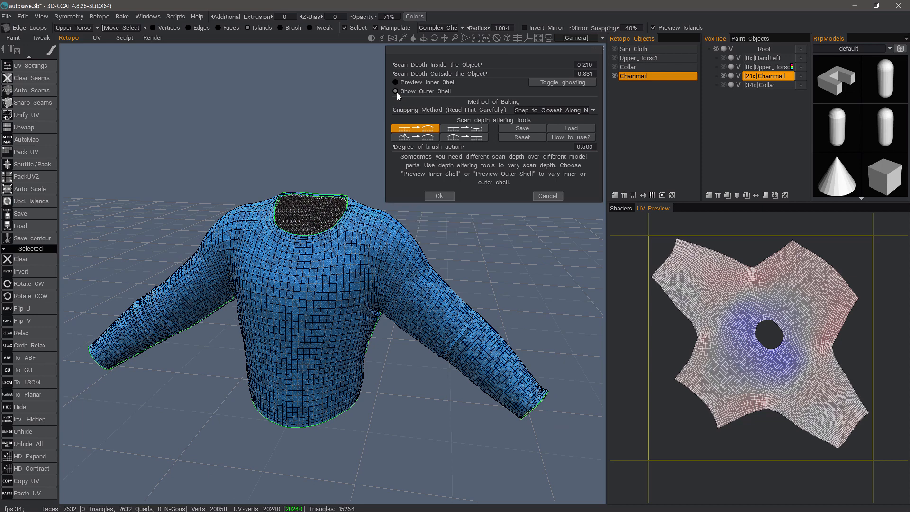
pyautogui.click(396, 91)
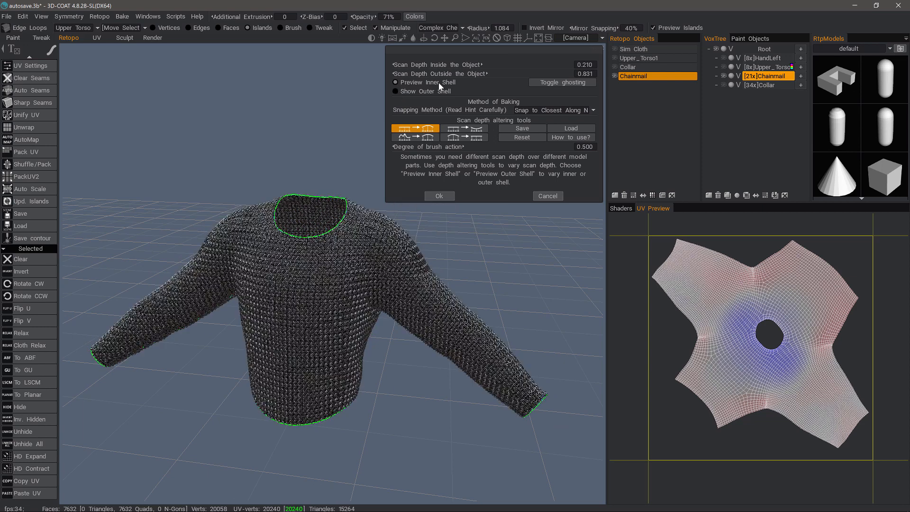
pyautogui.click(550, 83)
# Step: Examine how the inner shell sits beneath the chainmail rings on the torso, side seam, underarm and sleeve
pyautogui.keyDown('alt'); pyautogui.moveTo(406, 303); pyautogui.dragTo(373, 303); pyautogui.keyUp('alt')
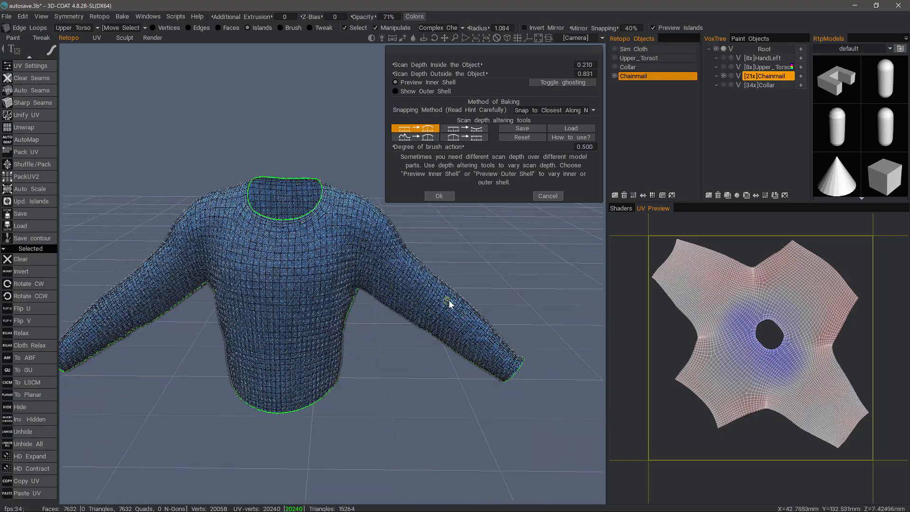
pyautogui.keyDown('alt'); pyautogui.moveTo(450, 302); pyautogui.dragTo(424, 268, button='right'); pyautogui.keyUp('alt')
pyautogui.keyDown('alt'); pyautogui.moveTo(425, 268); pyautogui.dragTo(522, 383); pyautogui.keyUp('alt')
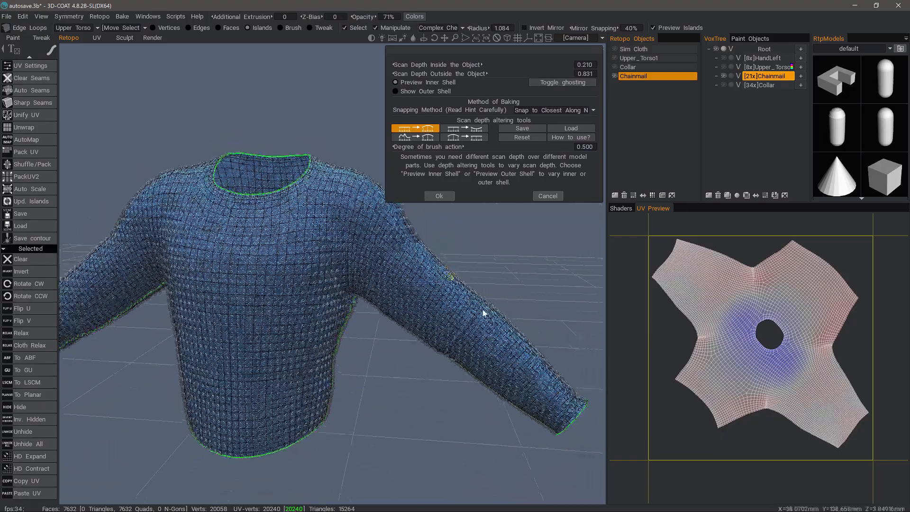
pyautogui.keyDown('alt'); pyautogui.moveTo(352, 299); pyautogui.dragTo(293, 380); pyautogui.keyUp('alt')
pyautogui.keyDown('alt'); pyautogui.moveTo(292, 379); pyautogui.dragTo(313, 372, button='middle'); pyautogui.keyUp('alt')
pyautogui.keyDown('alt'); pyautogui.moveTo(313, 371); pyautogui.dragTo(322, 351, button='right'); pyautogui.keyUp('alt')
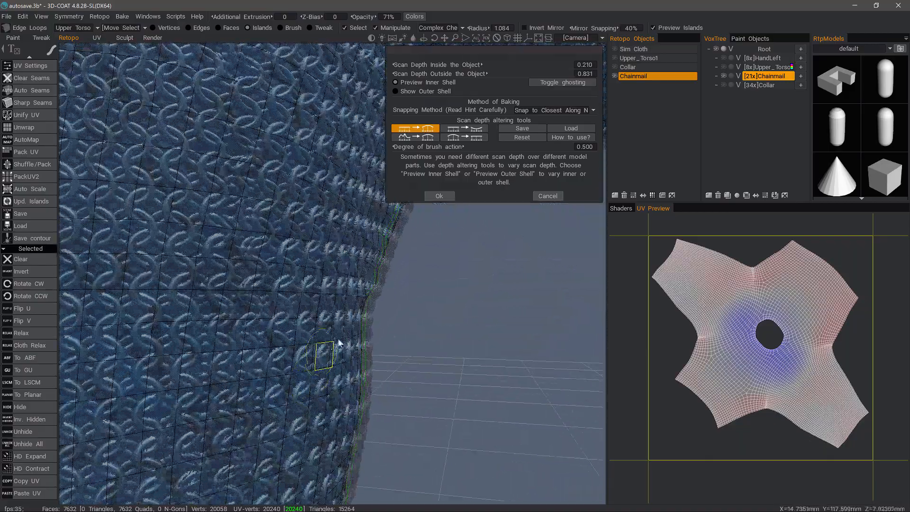
pyautogui.keyDown('alt'); pyautogui.moveTo(361, 299); pyautogui.dragTo(377, 316, button='right'); pyautogui.keyUp('alt')
pyautogui.keyDown('alt'); pyautogui.moveTo(378, 316); pyautogui.dragTo(390, 242); pyautogui.keyUp('alt')
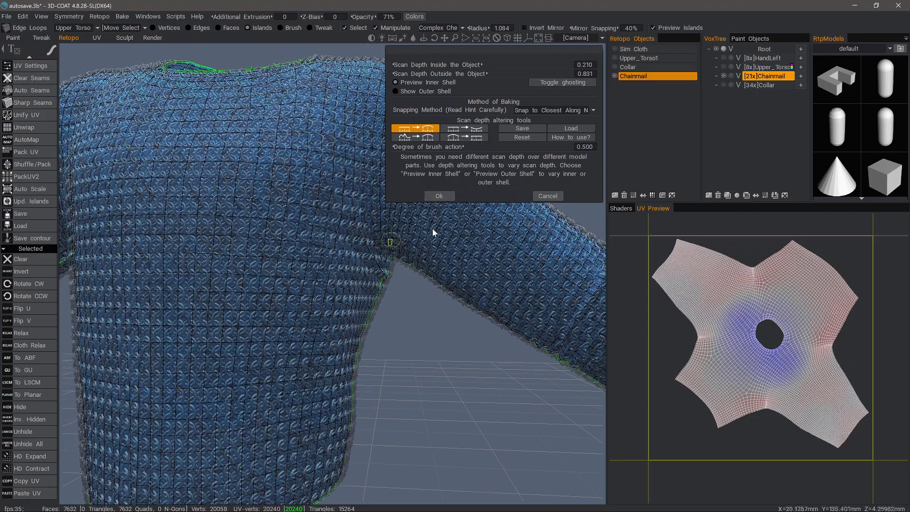
pyautogui.keyDown('alt'); pyautogui.moveTo(428, 264); pyautogui.dragTo(452, 162, button='right'); pyautogui.keyUp('alt')
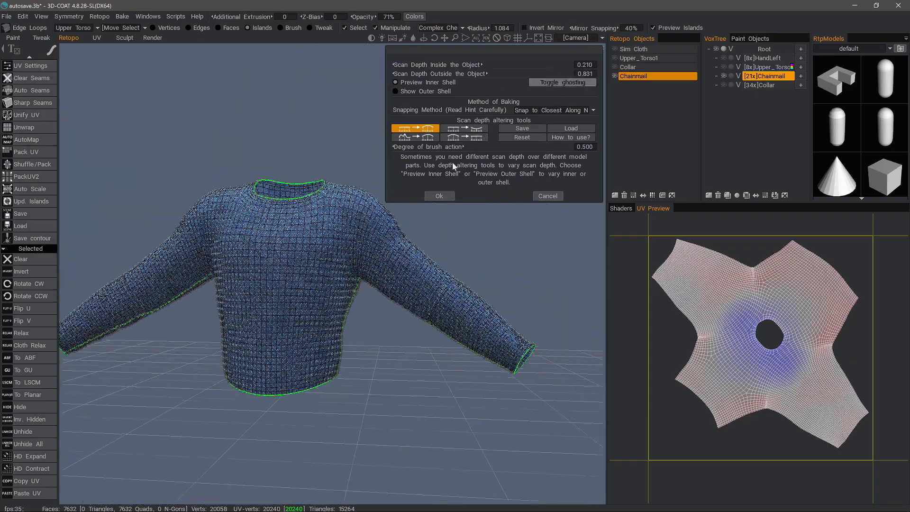
pyautogui.keyDown('alt'); pyautogui.moveTo(374, 218); pyautogui.dragTo(358, 263); pyautogui.keyUp('alt')
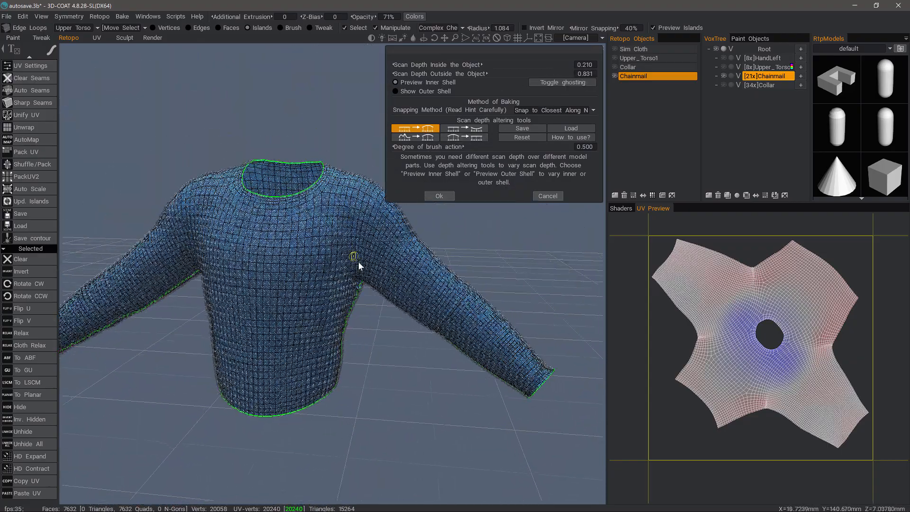
pyautogui.keyDown('alt'); pyautogui.moveTo(351, 301); pyautogui.dragTo(355, 258); pyautogui.keyUp('alt')
pyautogui.keyDown('alt'); pyautogui.moveTo(355, 258); pyautogui.dragTo(376, 284, button='right'); pyautogui.keyUp('alt')
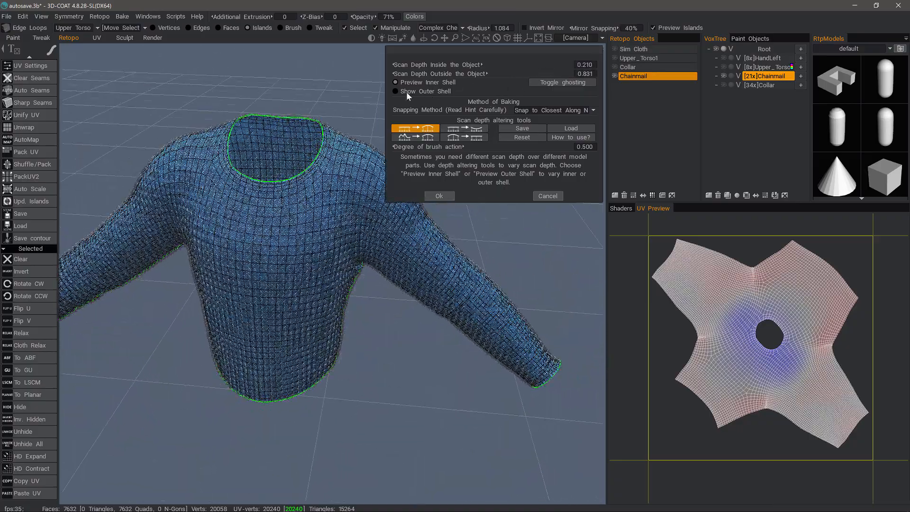
# Step: Show the outer shell around the underarm and raise the scan depth outside the object to 1.386
pyautogui.click(406, 92)
pyautogui.keyDown('alt'); pyautogui.moveTo(399, 230); pyautogui.dragTo(360, 235); pyautogui.keyUp('alt')
pyautogui.keyDown('alt'); pyautogui.moveTo(286, 251); pyautogui.dragTo(379, 258); pyautogui.keyUp('alt')
pyautogui.moveTo(322, 266)
pyautogui.keyDown('alt'); pyautogui.mouseDown()
pyautogui.moveTo(332, 253)
pyautogui.moveTo(249, 262)
pyautogui.moveTo(280, 249)
pyautogui.moveTo(322, 259)
pyautogui.mouseUp(); pyautogui.keyUp('alt')
pyautogui.scroll(5, 256, 264)
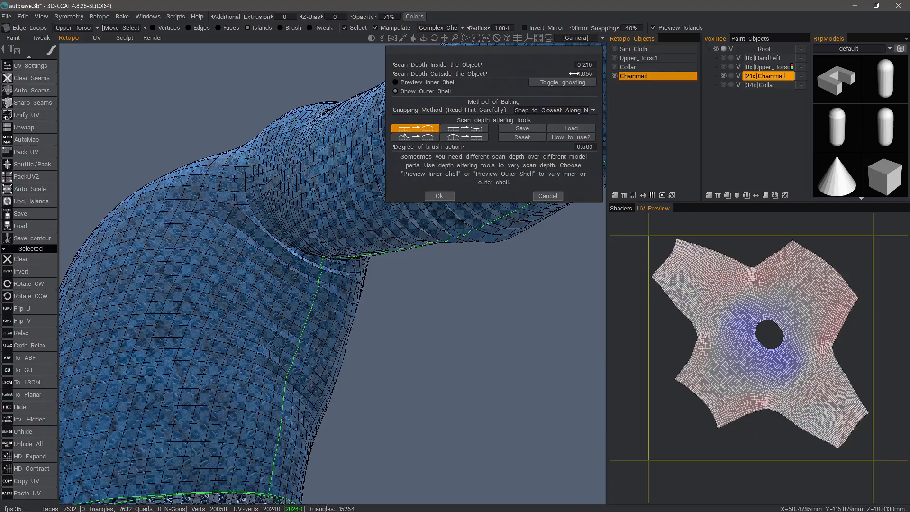
pyautogui.scroll(9, 582, 73)
pyautogui.scroll(2, 584, 74)
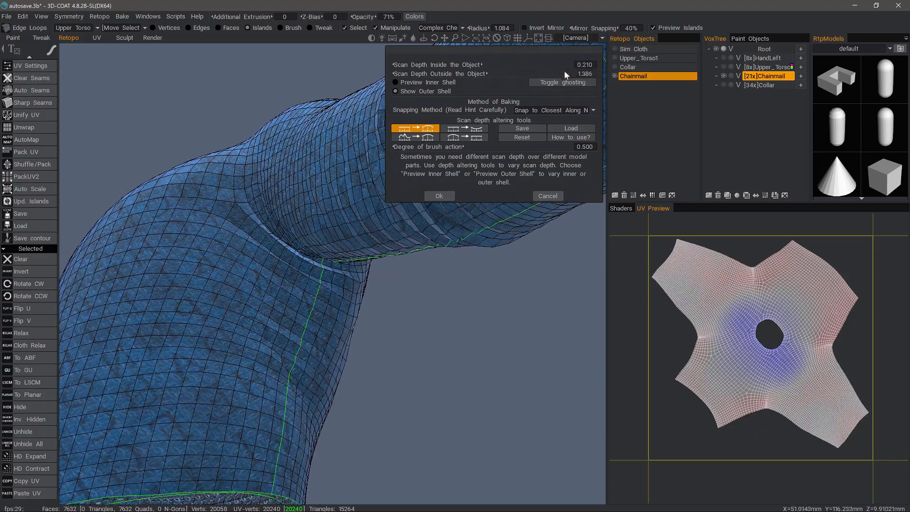
# Step: Lower the scan depth outside the object to 0.430 and check the outer shell at the armpit
pyautogui.keyDown('alt'); pyautogui.moveTo(256, 173); pyautogui.dragTo(284, 224); pyautogui.keyUp('alt')
pyautogui.keyDown('alt'); pyautogui.moveTo(358, 283); pyautogui.dragTo(318, 280); pyautogui.keyUp('alt')
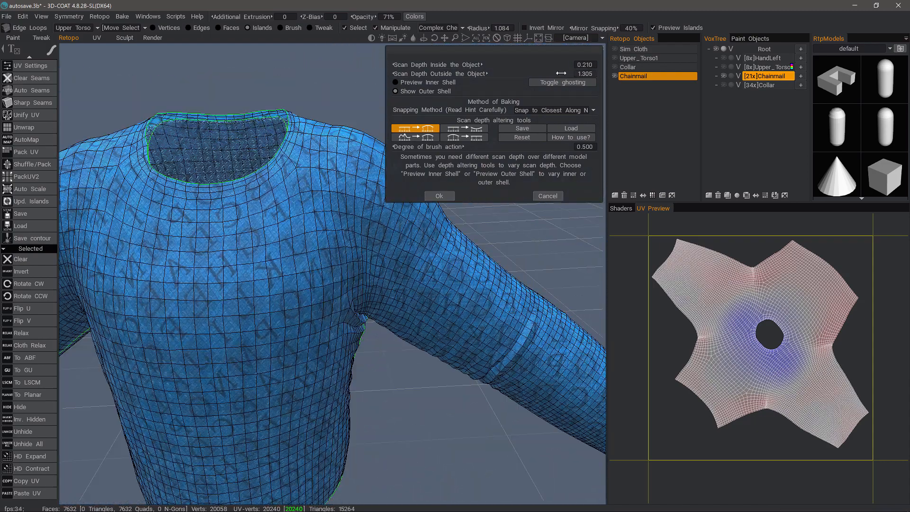
pyautogui.moveTo(560, 74); pyautogui.dragTo(504, 81)
pyautogui.keyDown('alt'); pyautogui.moveTo(406, 280); pyautogui.dragTo(368, 242); pyautogui.keyUp('alt')
pyautogui.keyDown('alt'); pyautogui.moveTo(369, 242); pyautogui.dragTo(332, 332, button='right'); pyautogui.keyUp('alt')
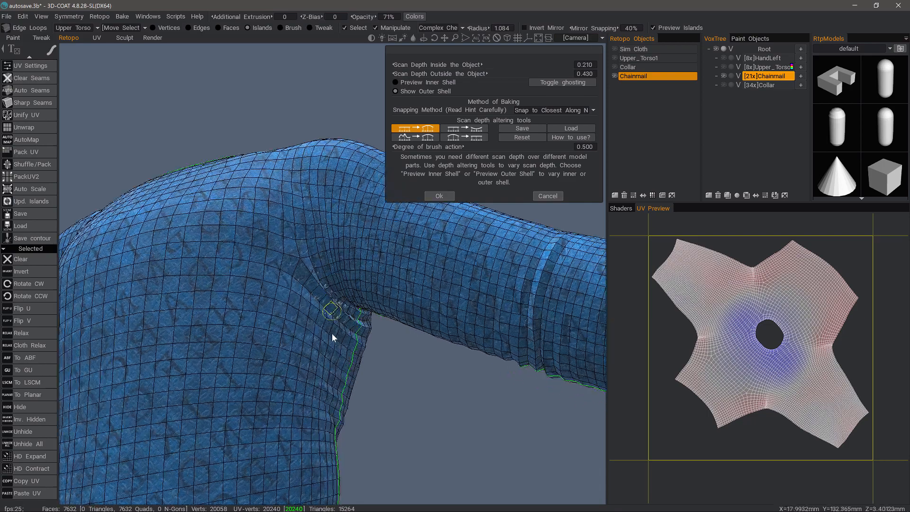
pyautogui.keyDown('alt'); pyautogui.moveTo(331, 332); pyautogui.dragTo(269, 305); pyautogui.keyUp('alt')
# Step: Choose the depth altering tool that bulges the shell outward, check the armpit fold, and cancel the bake setup
pyautogui.click(430, 129)
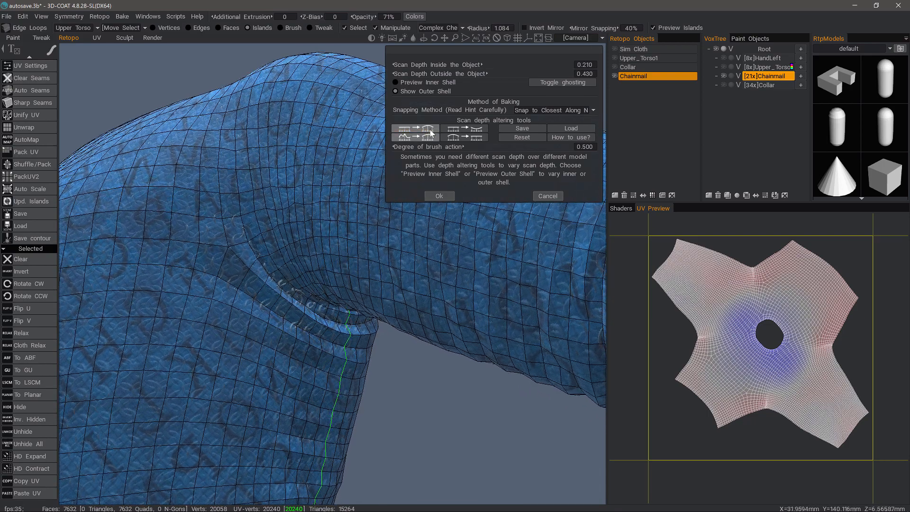
pyautogui.scroll(-3, 429, 132)
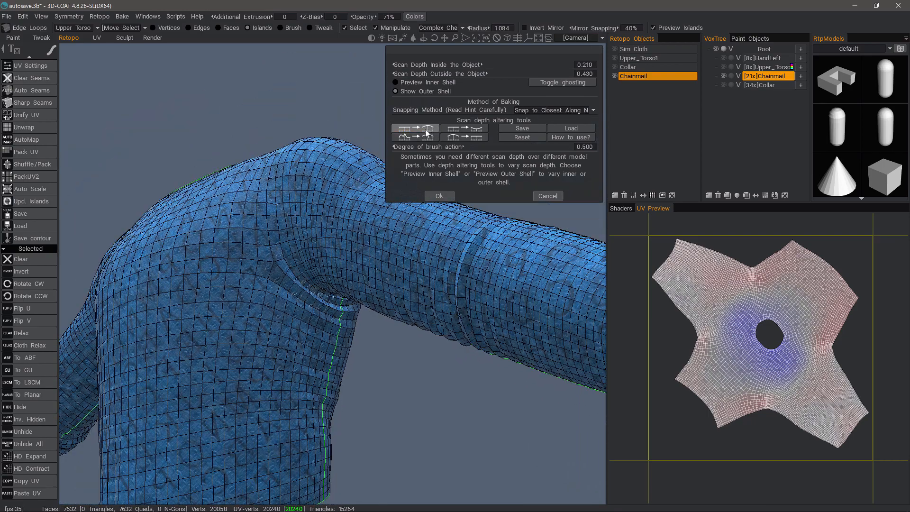
pyautogui.scroll(5, 430, 133)
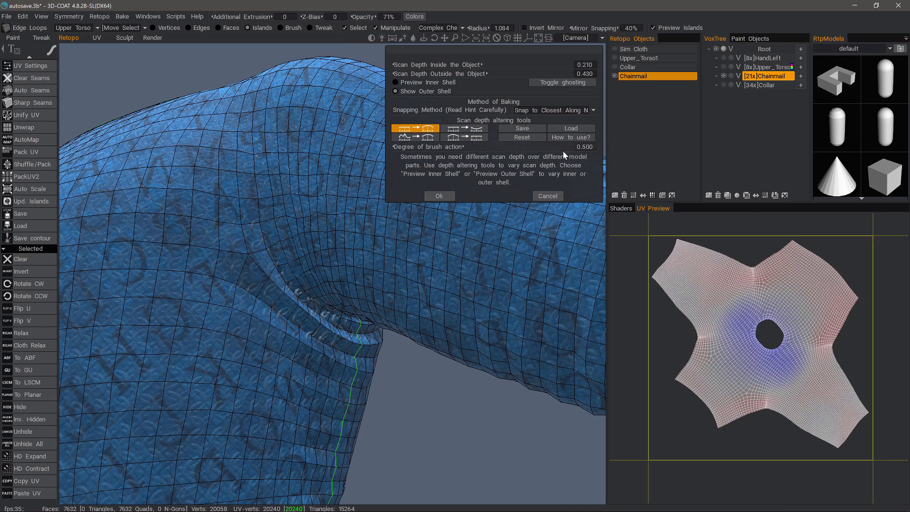
pyautogui.keyDown('alt'); pyautogui.moveTo(330, 309); pyautogui.dragTo(268, 244); pyautogui.keyUp('alt')
pyautogui.click(549, 197)
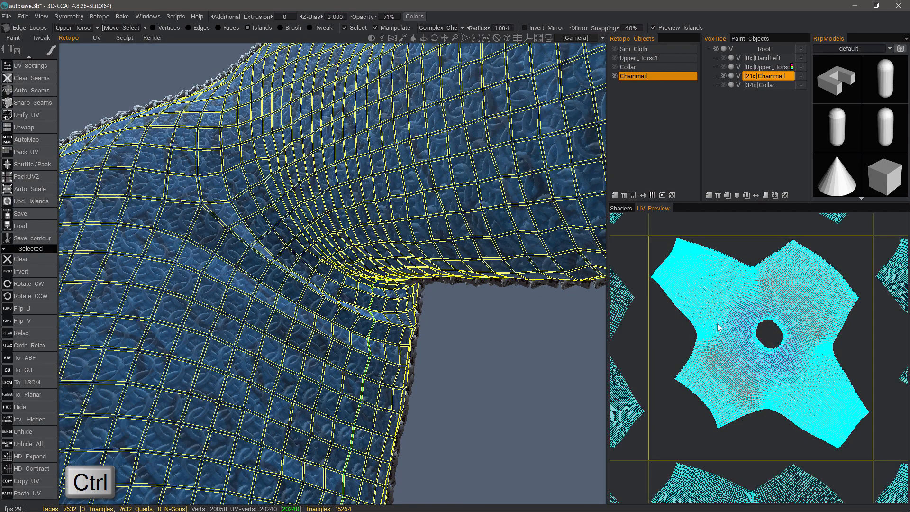
# Step: Deselect the UV island and activate the Brush tweak tool
pyautogui.keyDown('ctrl'); pyautogui.click(640, 357); pyautogui.keyUp('ctrl')
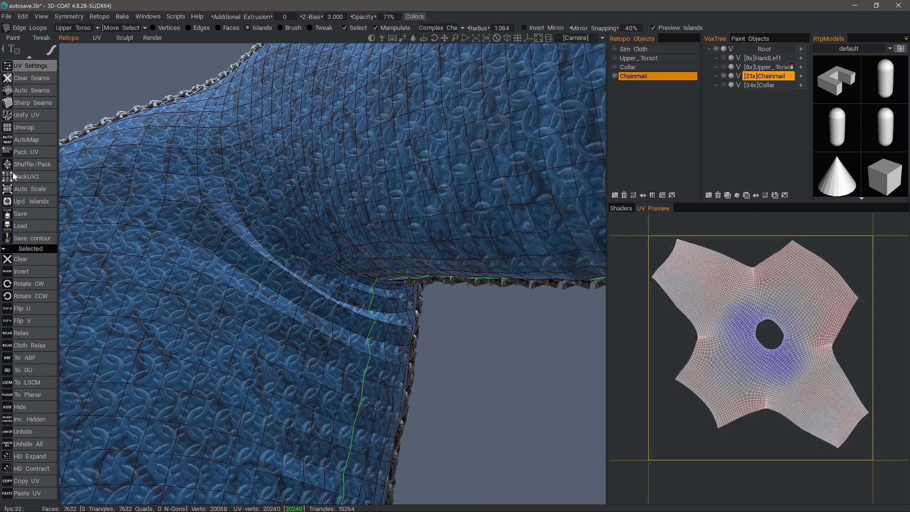
pyautogui.scroll(2, 35, 76)
pyautogui.scroll(20, 33, 189)
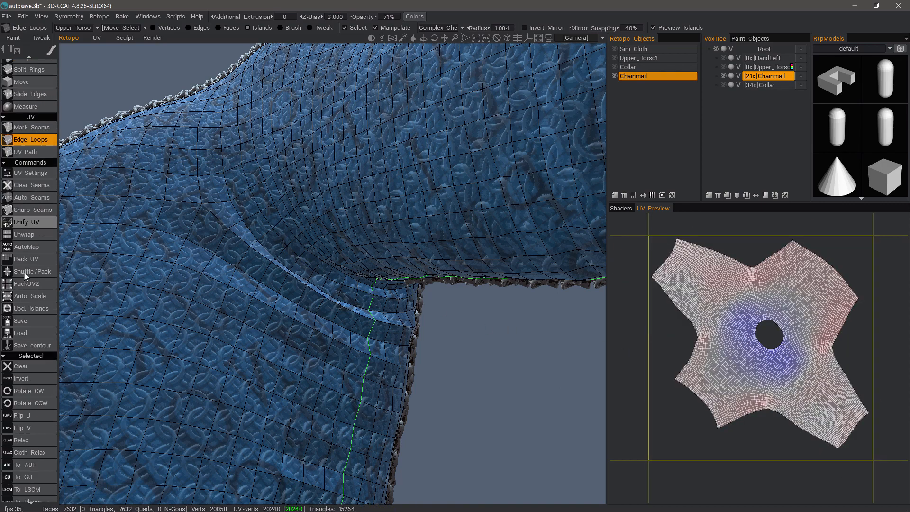
pyautogui.click(35, 192)
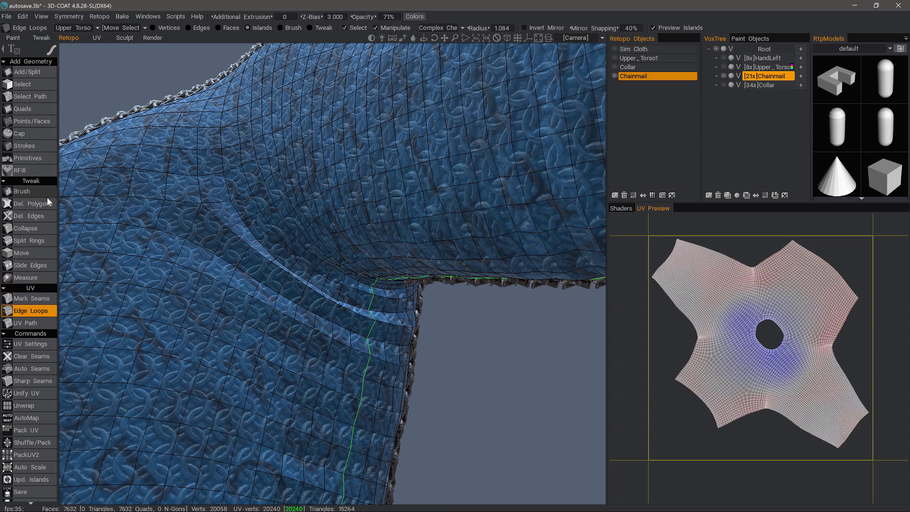
# Step: Restart the bake with per-pixel painting and displacement and show the outer shell
pyautogui.click(122, 17)
pyautogui.click(160, 129)
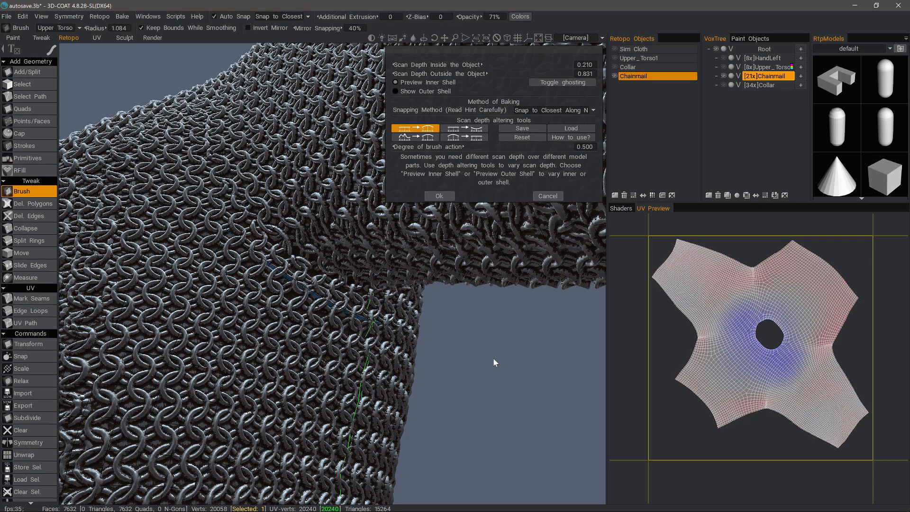
pyautogui.click(431, 91)
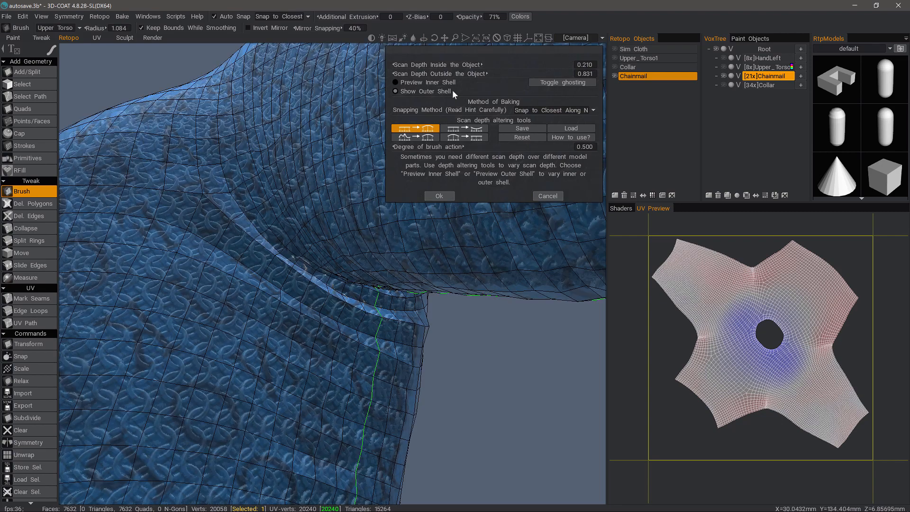
# Step: Set the brush radius to 1.291 and inspect the outer shell along the front armpit fold
pyautogui.keyDown('alt'); pyautogui.moveTo(492, 339); pyautogui.dragTo(494, 277); pyautogui.keyUp('alt')
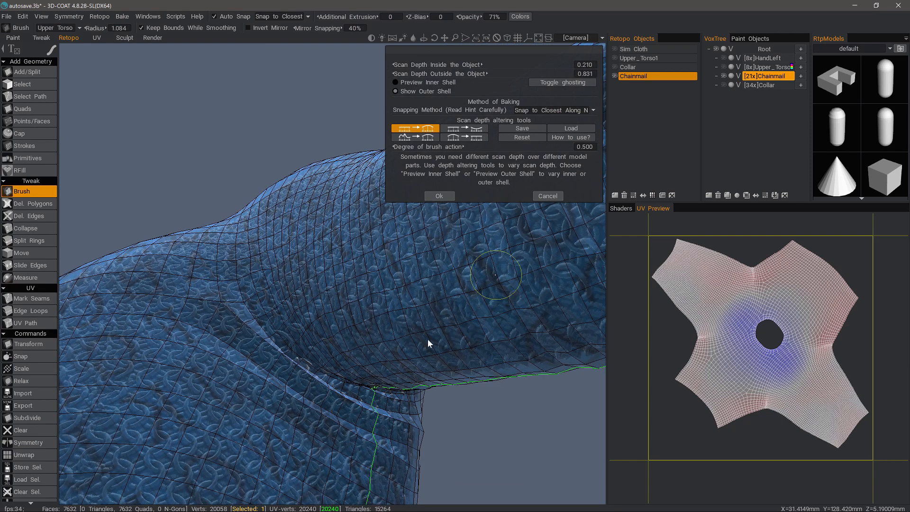
pyautogui.keyDown('alt'); pyautogui.moveTo(429, 342); pyautogui.dragTo(381, 370); pyautogui.keyUp('alt')
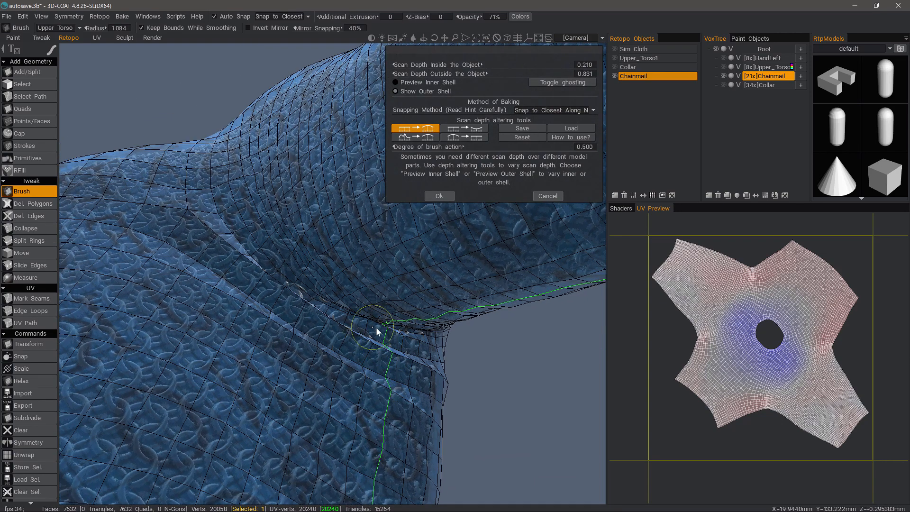
pyautogui.moveTo(353, 315)
pyautogui.mouseDown(button='right')
pyautogui.moveTo(372, 318)
pyautogui.moveTo(358, 313)
pyautogui.mouseUp(button='right')
pyautogui.moveTo(352, 317)
pyautogui.keyDown('alt'); pyautogui.mouseDown()
pyautogui.moveTo(336, 322)
pyautogui.moveTo(271, 296)
pyautogui.mouseUp(); pyautogui.keyUp('alt')
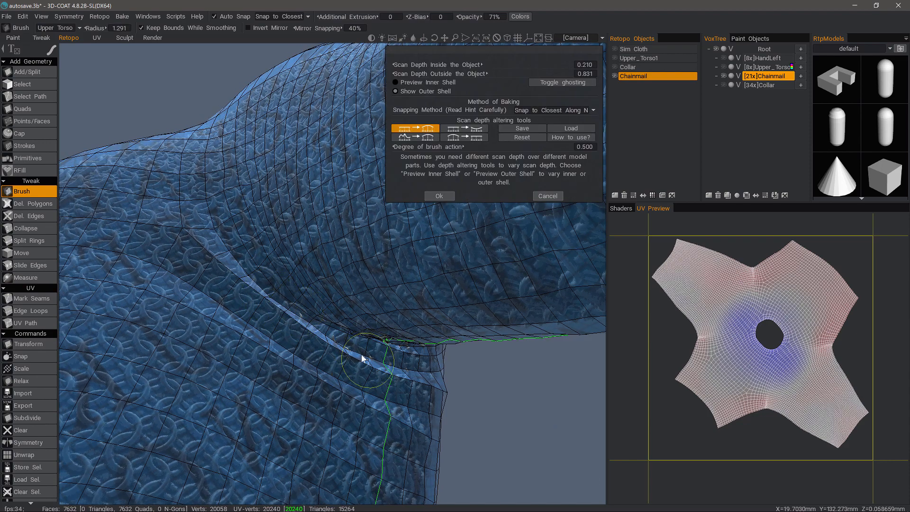
pyautogui.keyDown('alt'); pyautogui.moveTo(352, 349); pyautogui.dragTo(217, 225); pyautogui.keyUp('alt')
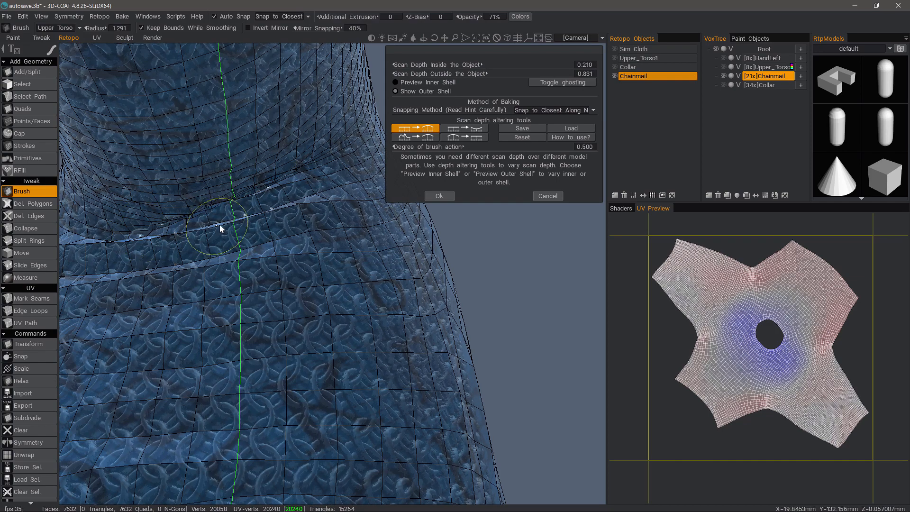
# Step: Examine the outer shell around the underarm folds on both sides of the shirt for stray intersections
pyautogui.press('Escape')
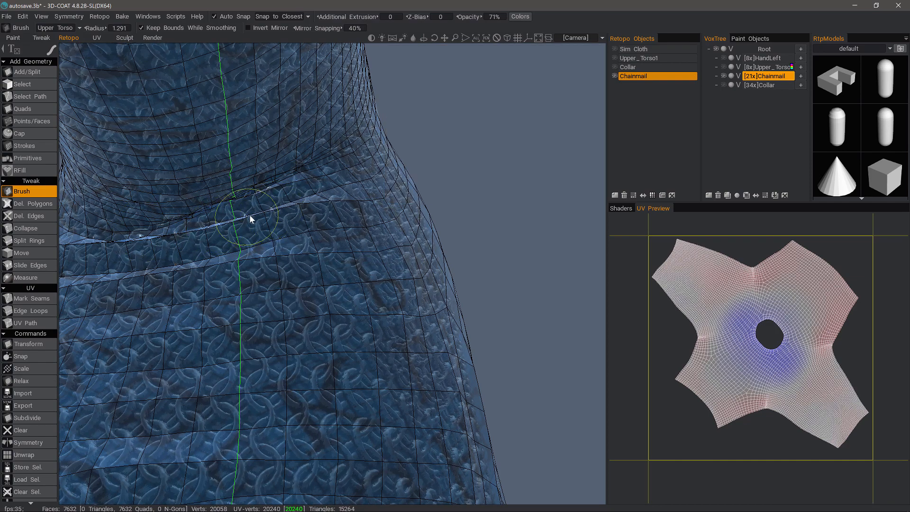
pyautogui.keyDown('alt'); pyautogui.moveTo(144, 240); pyautogui.dragTo(206, 273); pyautogui.keyUp('alt')
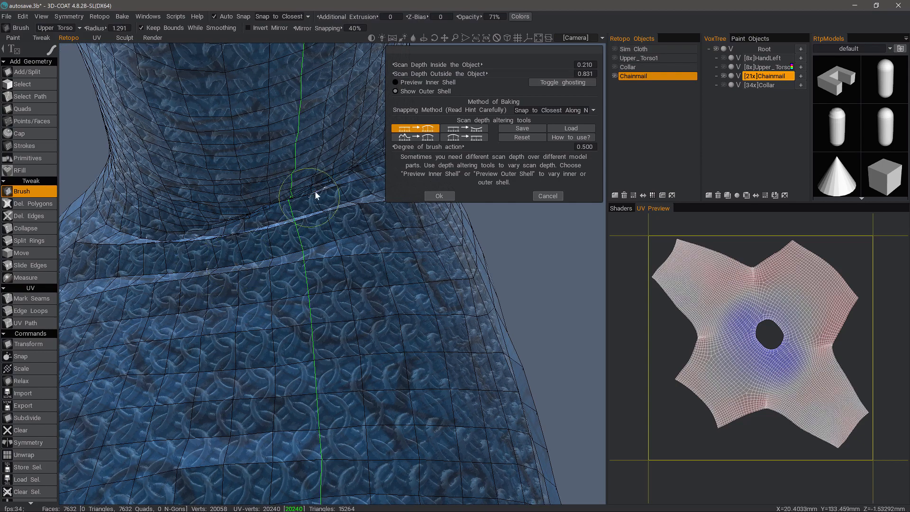
pyautogui.keyDown('alt'); pyautogui.moveTo(255, 251); pyautogui.dragTo(197, 208); pyautogui.keyUp('alt')
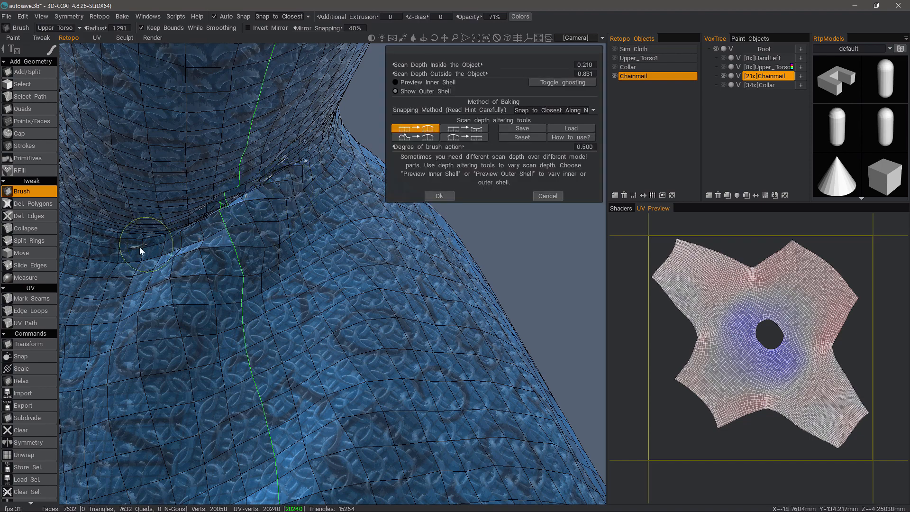
pyautogui.moveTo(139, 247)
pyautogui.keyDown('alt'); pyautogui.mouseDown()
pyautogui.moveTo(186, 227)
pyautogui.moveTo(245, 177)
pyautogui.mouseUp(); pyautogui.keyUp('alt')
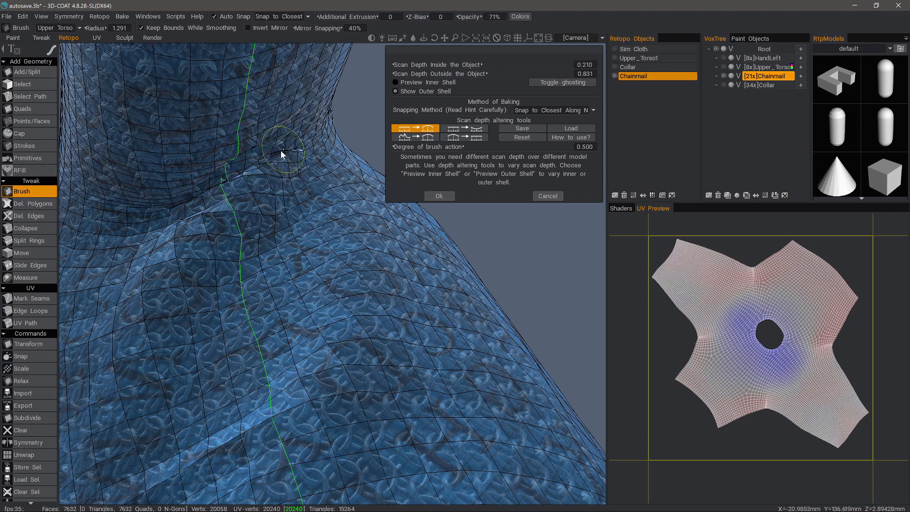
pyautogui.moveTo(197, 237)
pyautogui.keyDown('alt'); pyautogui.mouseDown()
pyautogui.moveTo(203, 271)
pyautogui.moveTo(241, 222)
pyautogui.mouseUp(); pyautogui.keyUp('alt')
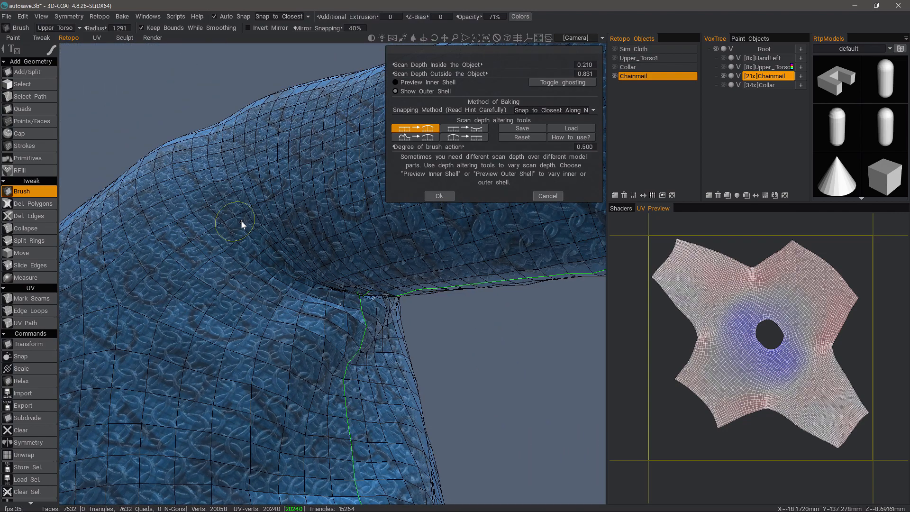
# Step: Preview the inner shell, toggle ghosting, and adjust the armpit with the bulging depth altering tool, with scan depth inside at 0.246
pyautogui.click(413, 84)
pyautogui.keyDown('alt'); pyautogui.moveTo(371, 282); pyautogui.dragTo(334, 247); pyautogui.keyUp('alt')
pyautogui.click(547, 86)
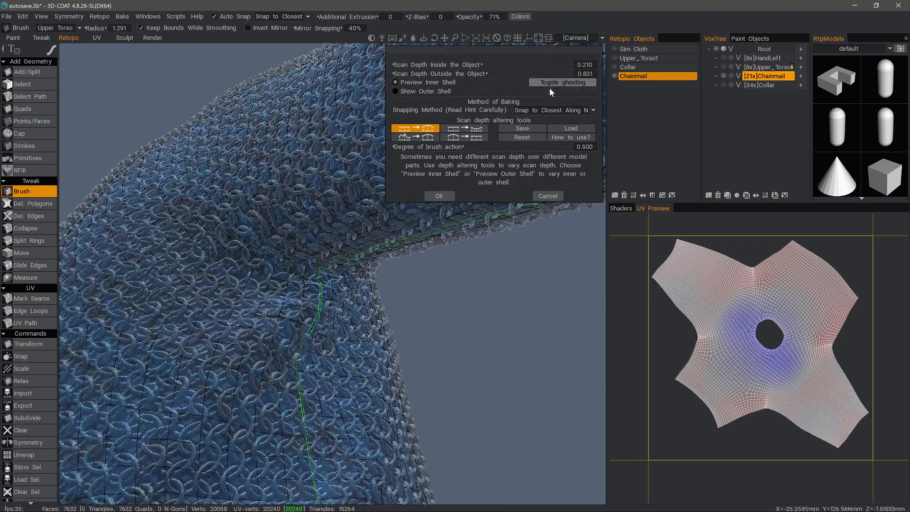
pyautogui.moveTo(285, 311)
pyautogui.keyDown('alt'); pyautogui.mouseDown()
pyautogui.moveTo(268, 321)
pyautogui.moveTo(278, 288)
pyautogui.moveTo(211, 288)
pyautogui.moveTo(235, 253)
pyautogui.mouseUp(); pyautogui.keyUp('alt')
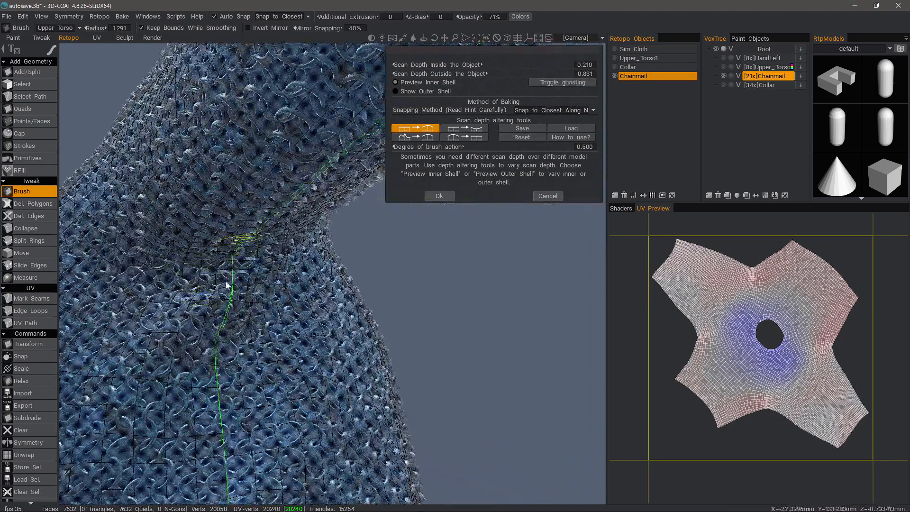
pyautogui.click(408, 132)
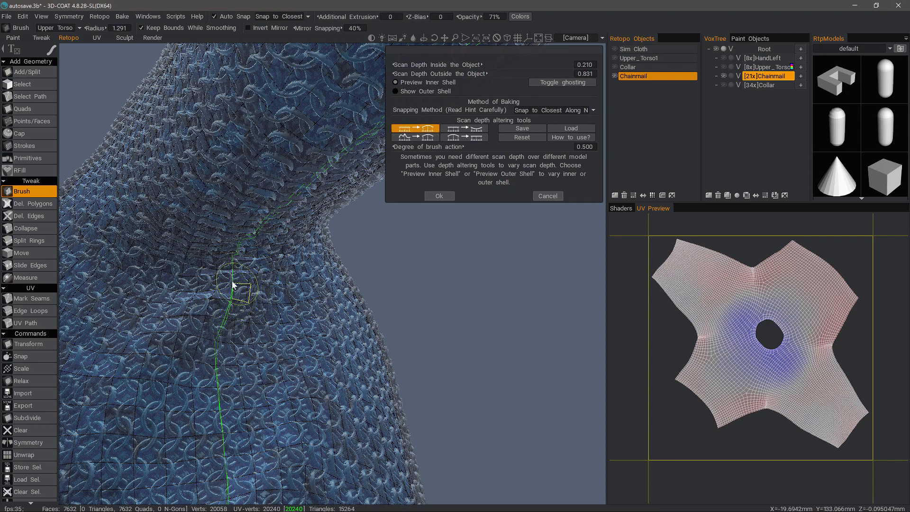
pyautogui.keyDown('alt'); pyautogui.moveTo(234, 288); pyautogui.dragTo(248, 299); pyautogui.keyUp('alt')
pyautogui.keyDown('alt'); pyautogui.moveTo(273, 269); pyautogui.dragTo(290, 239); pyautogui.keyUp('alt')
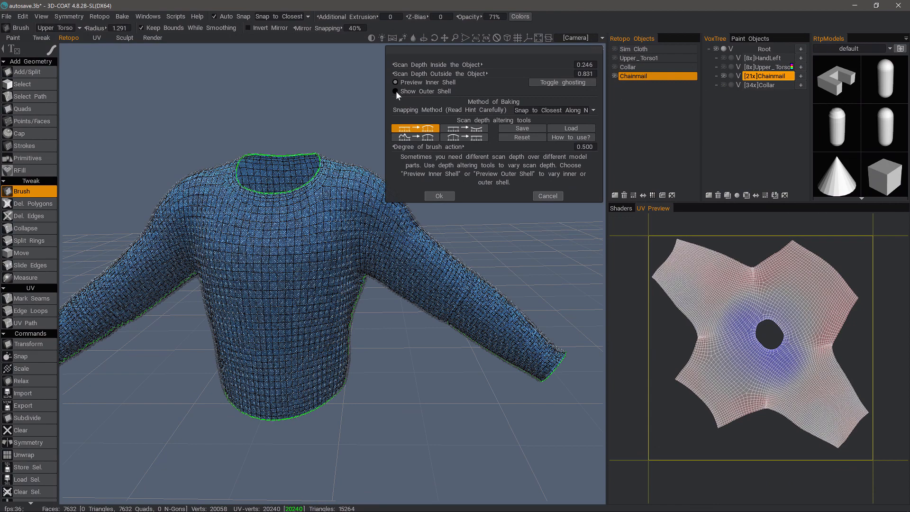
# Step: Switch the preview to the outer shell, accept the scan depth settings, and move the per-pixel import options clear of the shirt
pyautogui.click(396, 91)
pyautogui.click(439, 196)
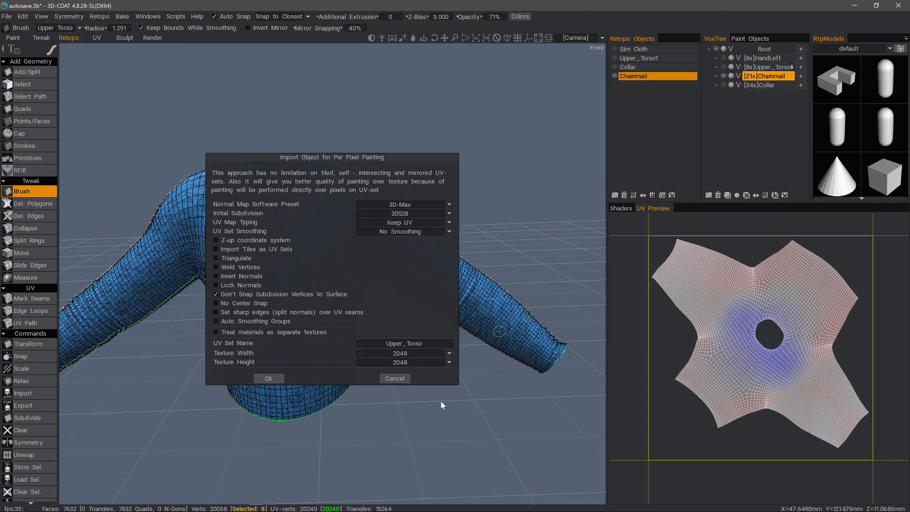
pyautogui.moveTo(362, 156)
pyautogui.mouseDown()
pyautogui.moveTo(489, 109)
pyautogui.moveTo(478, 72)
pyautogui.mouseUp()
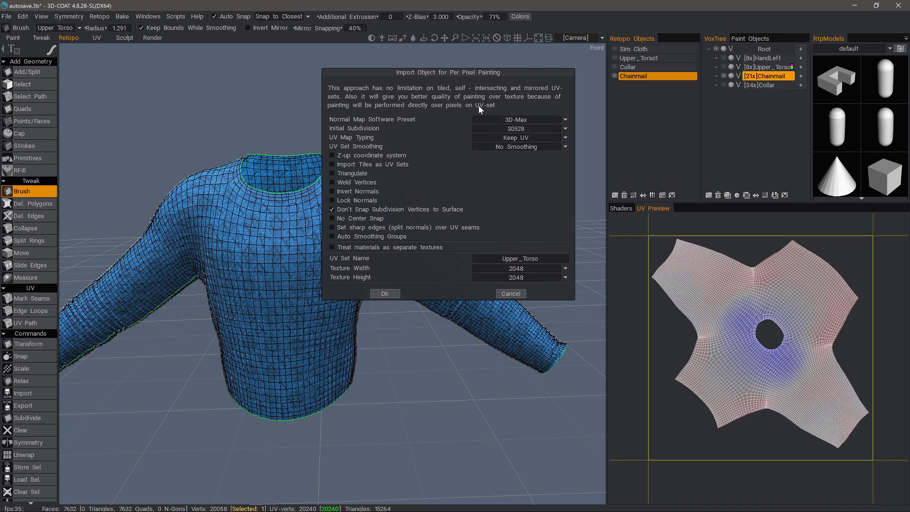
# Step: Review the choices for normal map software preset, initial subdivision and UV map typing, keeping 3D-Max, 30528 and Keep UV
pyautogui.click(513, 121)
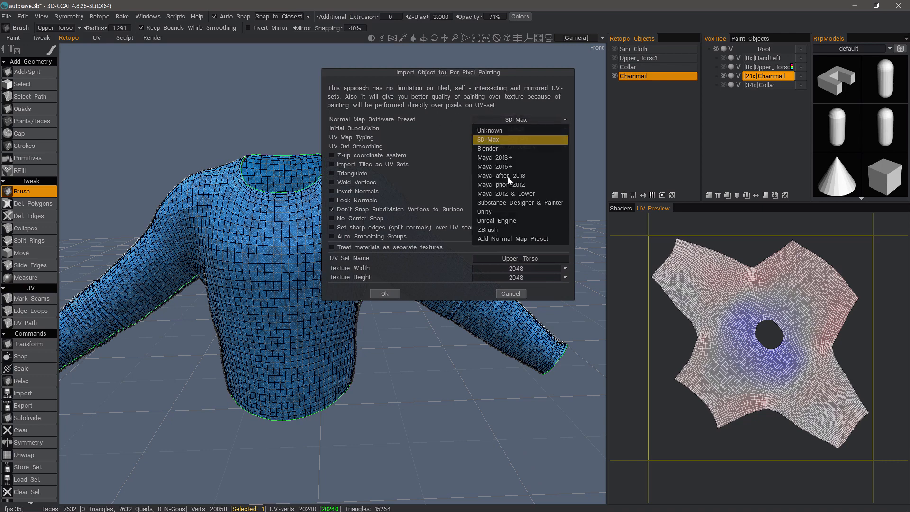
pyautogui.click(432, 174)
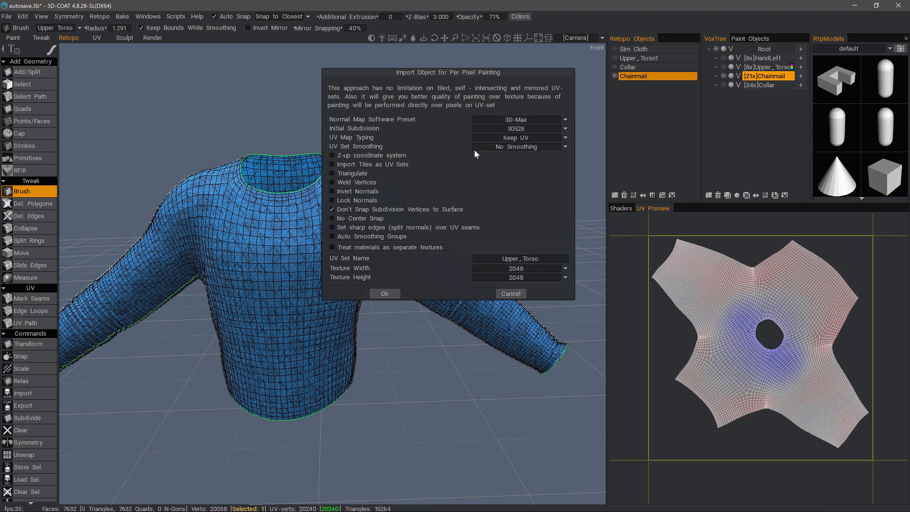
pyautogui.click(519, 128)
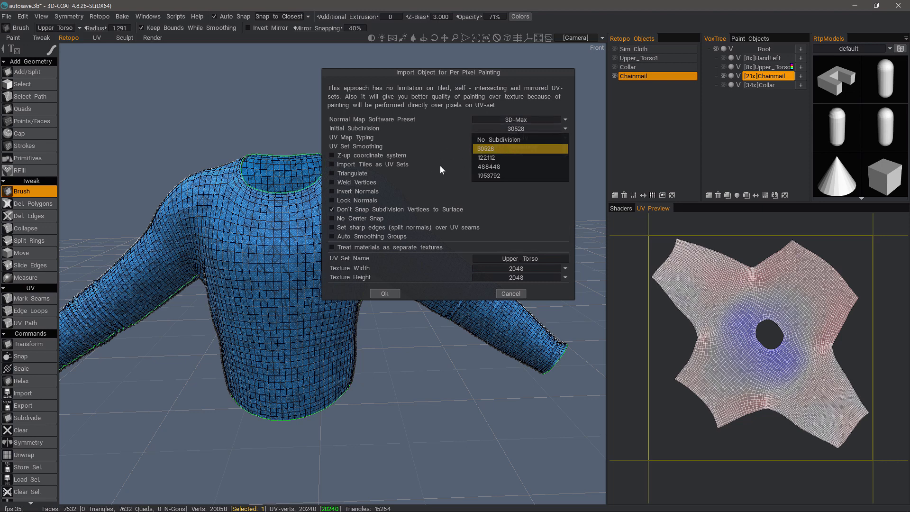
pyautogui.click(444, 166)
pyautogui.click(510, 129)
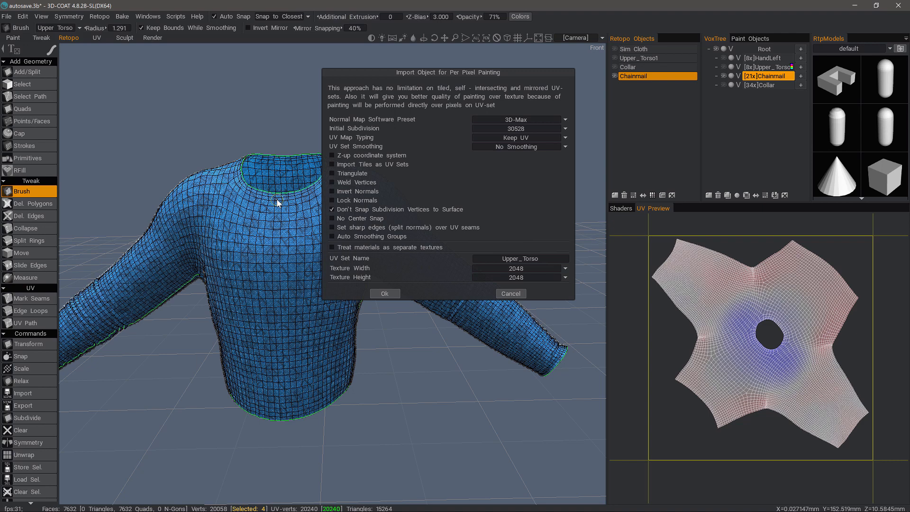
pyautogui.click(531, 128)
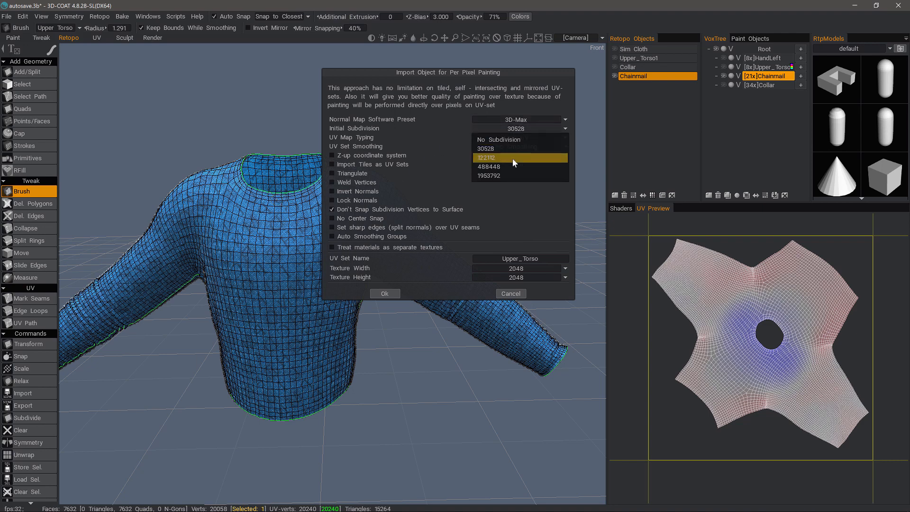
pyautogui.click(430, 197)
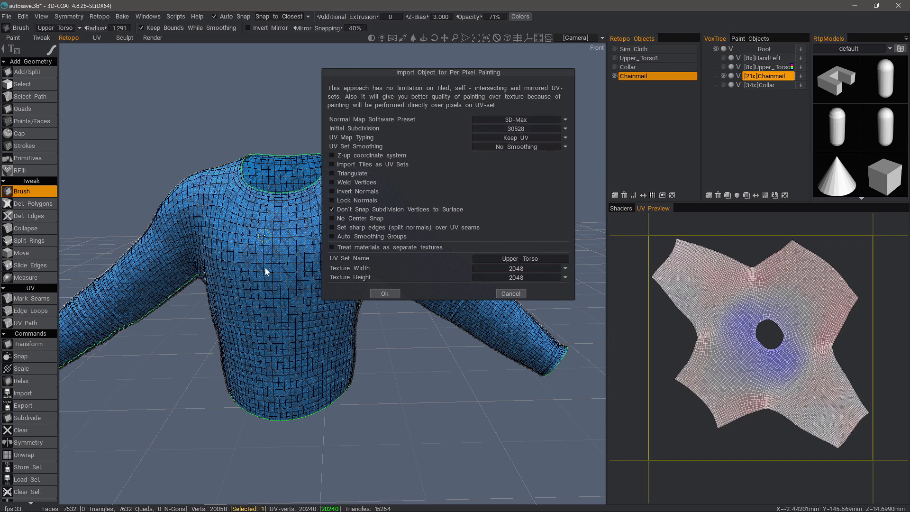
pyautogui.click(512, 137)
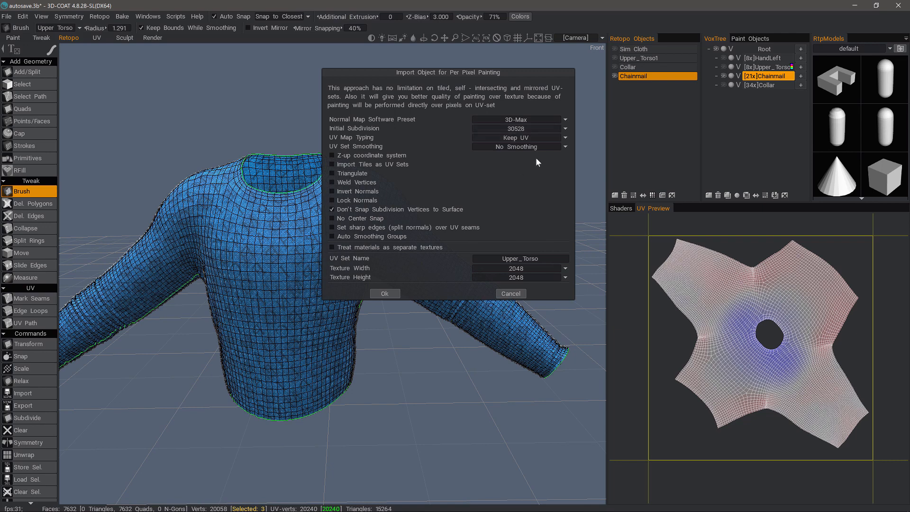
pyautogui.click(506, 215)
# Step: Set the texture width and height to 4096 and run the bake
pyautogui.click(541, 270)
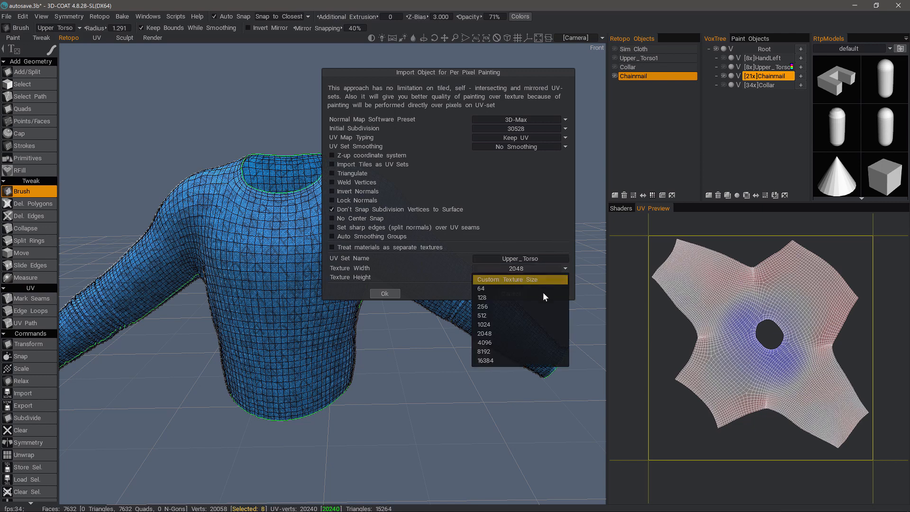
pyautogui.click(524, 342)
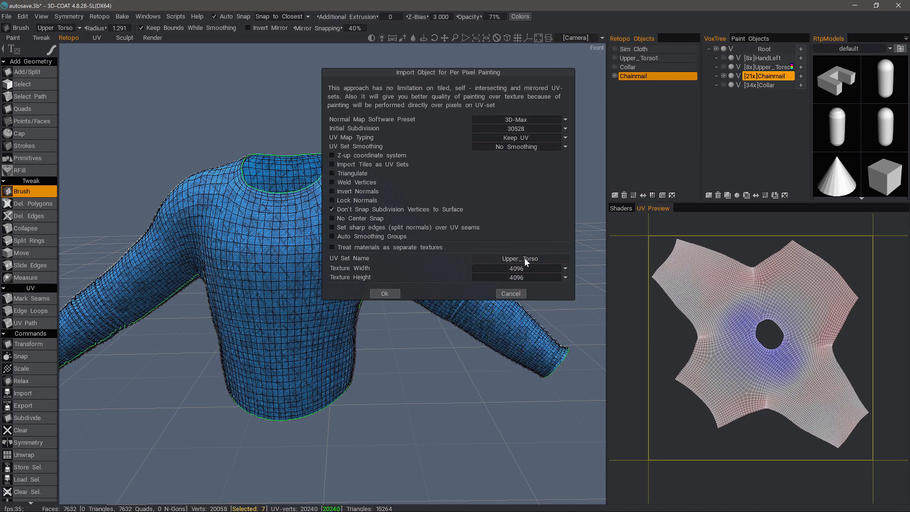
pyautogui.click(381, 294)
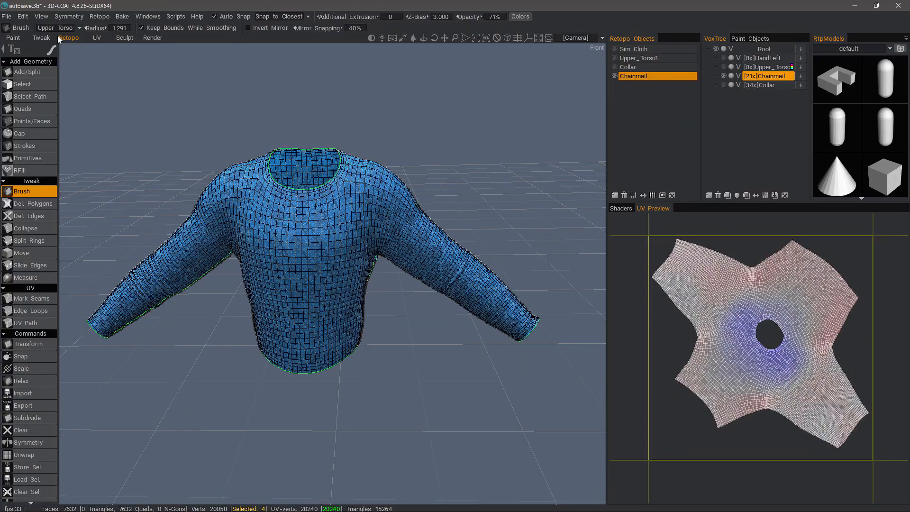
# Step: Switch to the Paint room and inspect the Chainmail shirt
pyautogui.click(14, 38)
pyautogui.scroll(5, 372, 213)
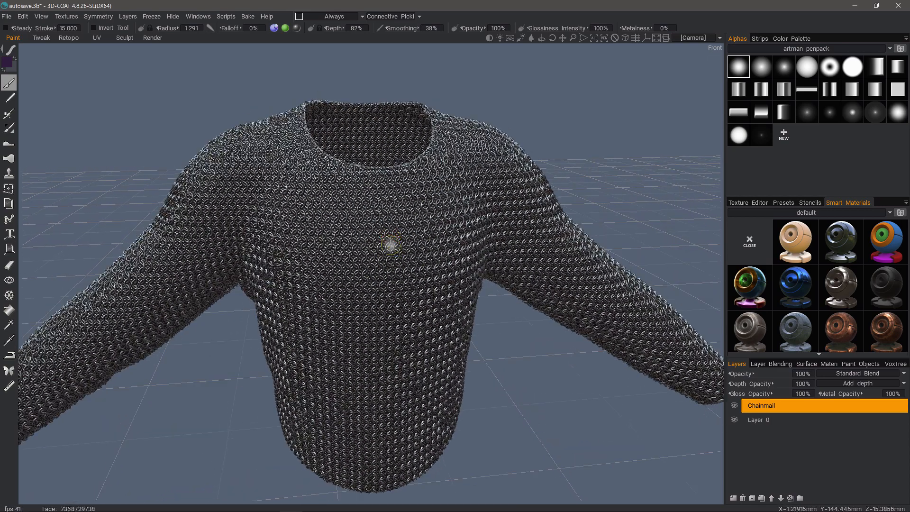
pyautogui.scroll(-5, 406, 226)
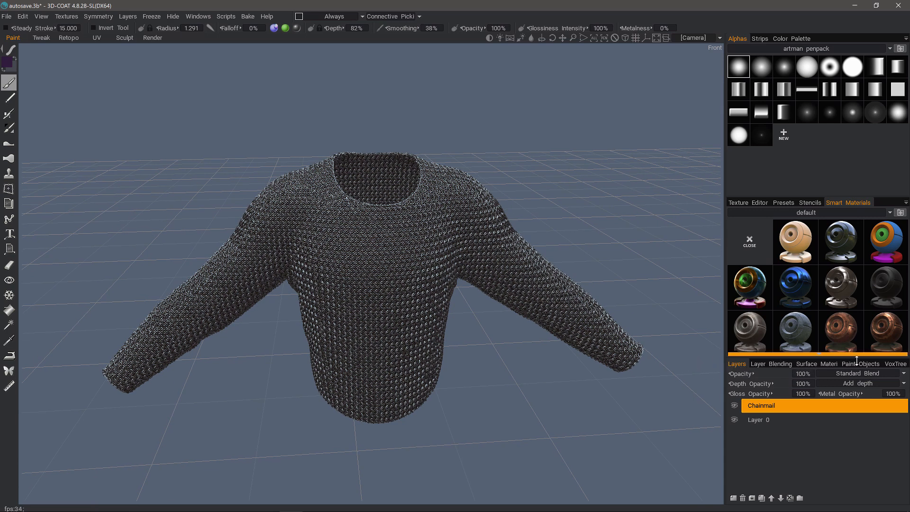
# Step: Show the list of voxel volumes and turn off the display of voxels in the Paint room
pyautogui.click(893, 364)
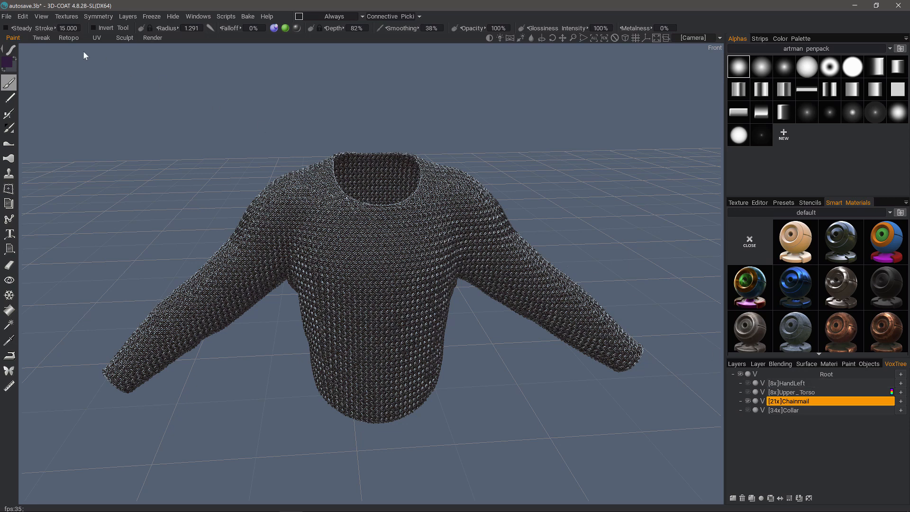
pyautogui.click(42, 16)
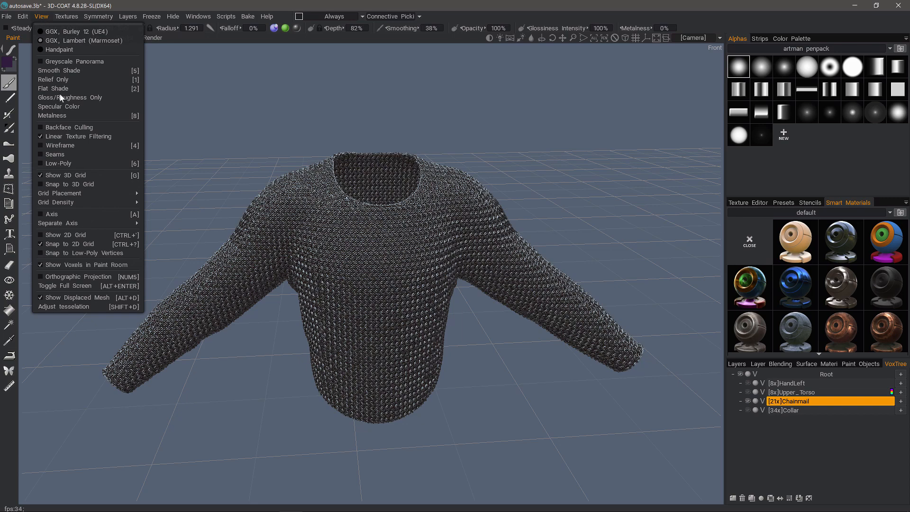
pyautogui.click(56, 265)
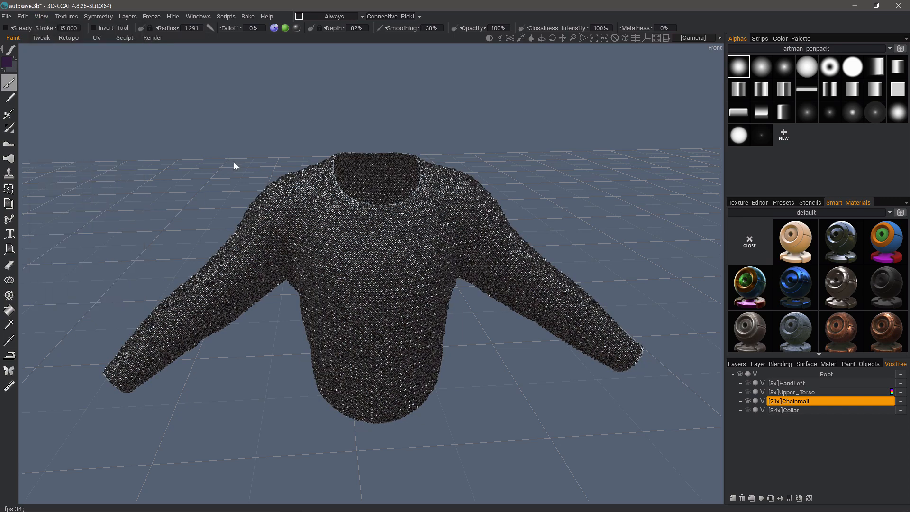
# Step: Inspect the baked rings on the chest up close and turn on the wireframe display
pyautogui.moveTo(243, 142); pyautogui.dragTo(242, 135)
pyautogui.moveTo(243, 135); pyautogui.dragTo(265, 135, button='right')
pyautogui.keyDown('alt'); pyautogui.moveTo(299, 265); pyautogui.dragTo(260, 268); pyautogui.keyUp('alt')
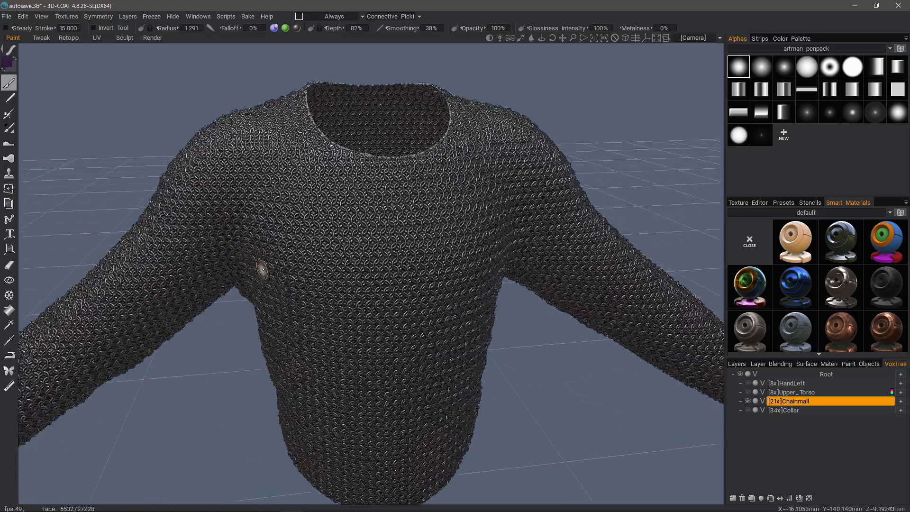
pyautogui.keyDown('alt'); pyautogui.moveTo(260, 268); pyautogui.dragTo(266, 297, button='right'); pyautogui.keyUp('alt')
pyautogui.keyDown('alt'); pyautogui.moveTo(270, 299); pyautogui.dragTo(313, 311); pyautogui.keyUp('alt')
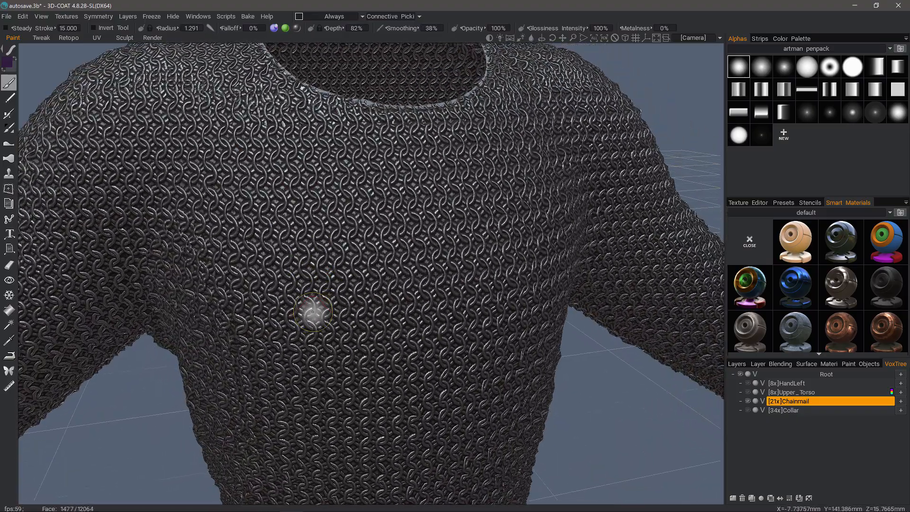
pyautogui.press('w')
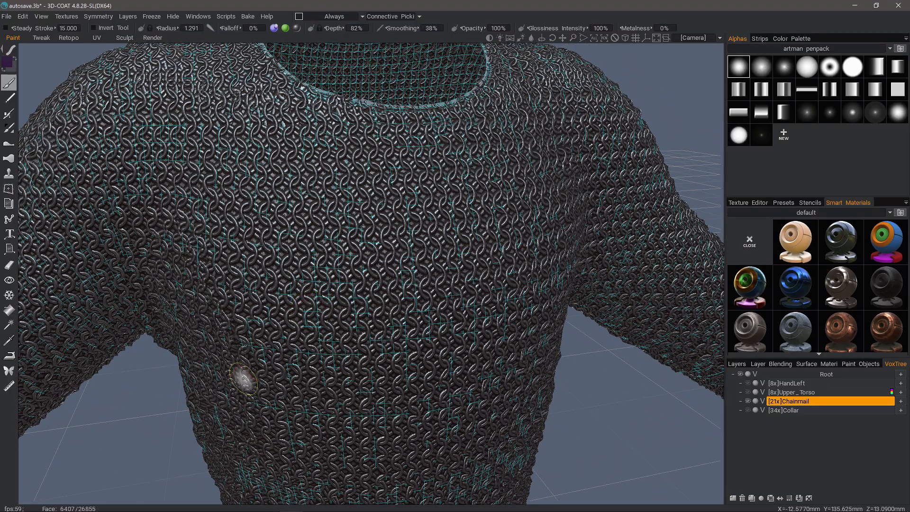
pyautogui.keyDown('alt'); pyautogui.moveTo(278, 392); pyautogui.dragTo(321, 400); pyautogui.keyUp('alt')
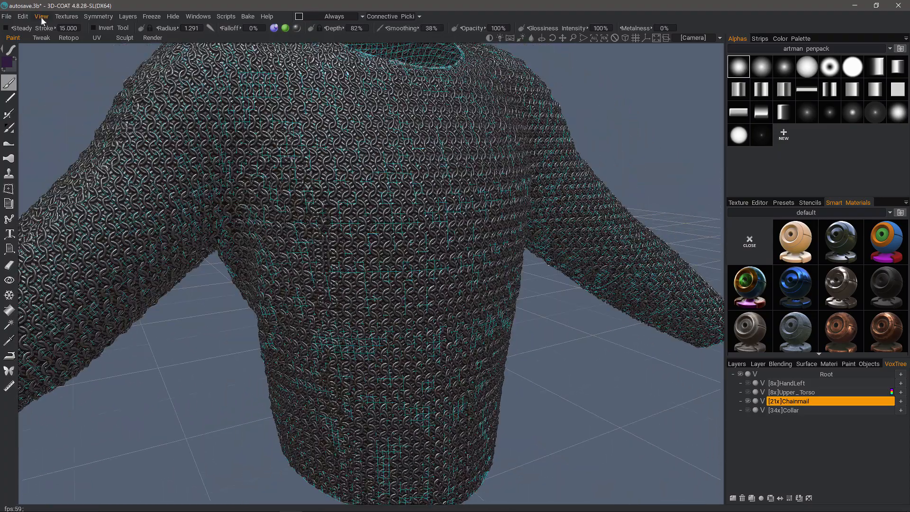
# Step: Turn off the displaced mesh display to view the undisplaced Chainmail shirt, and hide its wireframe
pyautogui.click(41, 16)
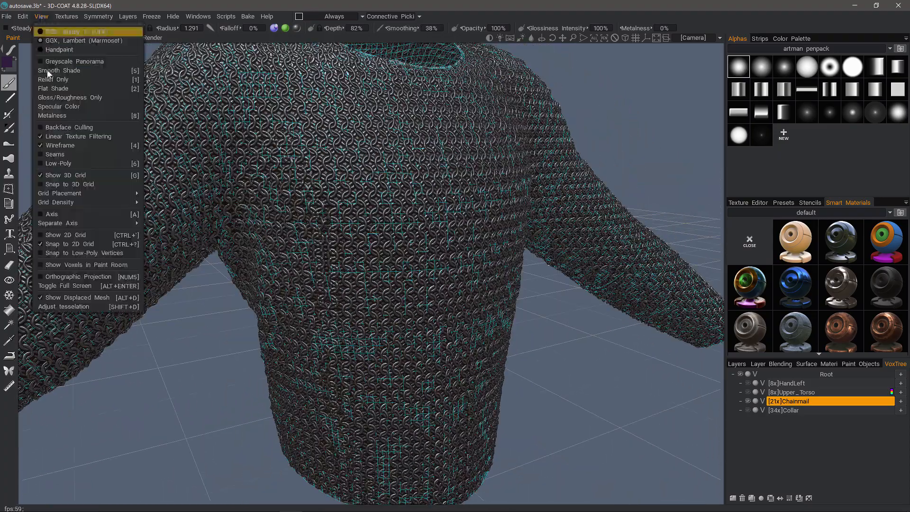
pyautogui.click(89, 298)
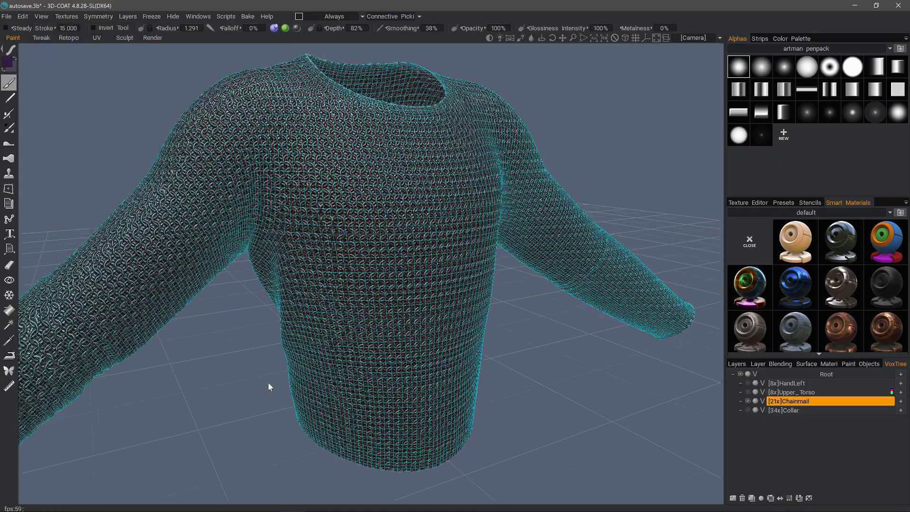
pyautogui.scroll(-2, 269, 382)
pyautogui.moveTo(270, 383)
pyautogui.keyDown('alt'); pyautogui.mouseDown()
pyautogui.moveTo(277, 363)
pyautogui.moveTo(166, 261)
pyautogui.moveTo(242, 221)
pyautogui.moveTo(372, 268)
pyautogui.moveTo(470, 209)
pyautogui.moveTo(536, 264)
pyautogui.moveTo(175, 275)
pyautogui.moveTo(311, 265)
pyautogui.moveTo(362, 357)
pyautogui.moveTo(376, 362)
pyautogui.moveTo(242, 217)
pyautogui.mouseUp(); pyautogui.keyUp('alt')
pyautogui.press('w')
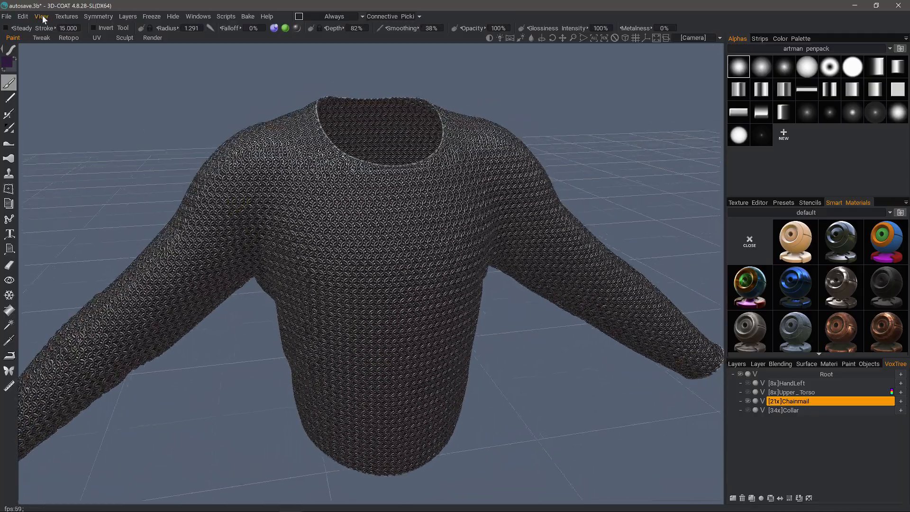
# Step: Turn the displaced mesh display back on and inspect the shirt's displacement from the front
pyautogui.click(42, 16)
pyautogui.click(52, 298)
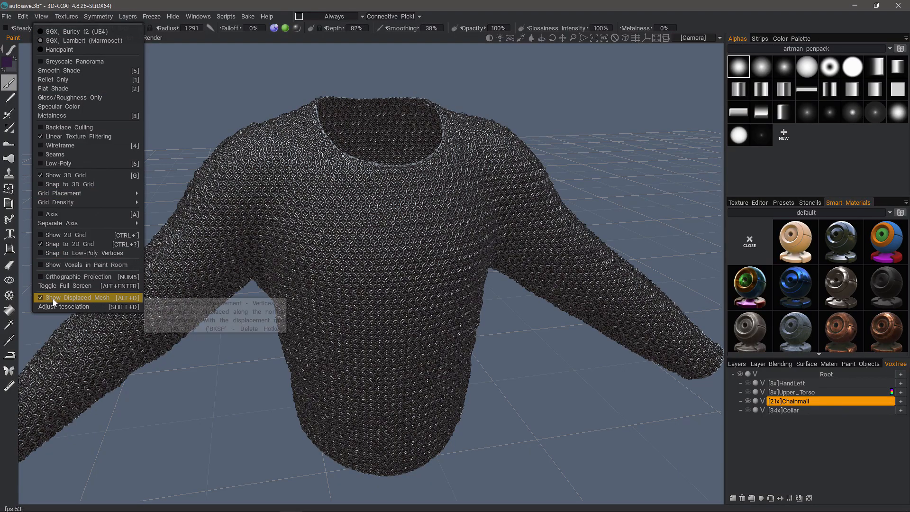
pyautogui.keyDown('alt'); pyautogui.moveTo(382, 320); pyautogui.dragTo(379, 284); pyautogui.keyUp('alt')
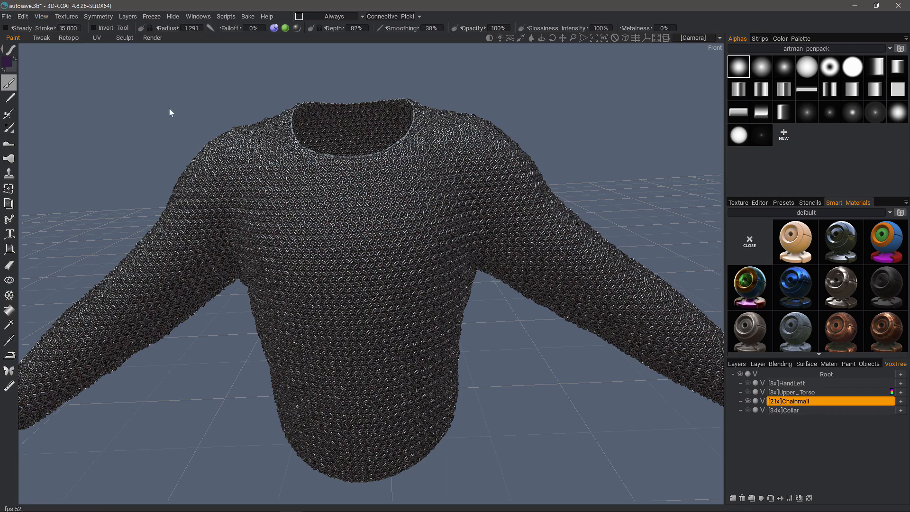
pyautogui.keyDown('alt'); pyautogui.moveTo(170, 112); pyautogui.dragTo(505, 234); pyautogui.keyUp('alt')
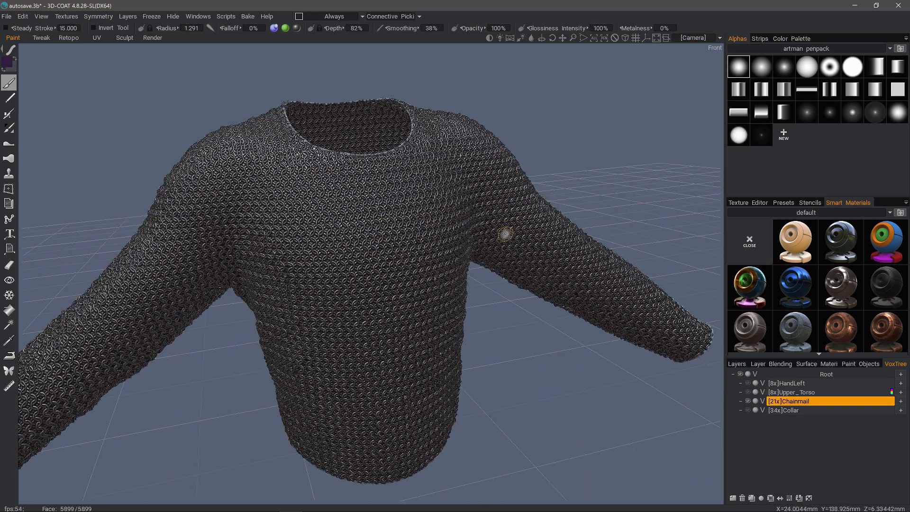
# Step: Set the tessellation degree of the Upper_Torso UV set to 10 and apply it
pyautogui.click(41, 17)
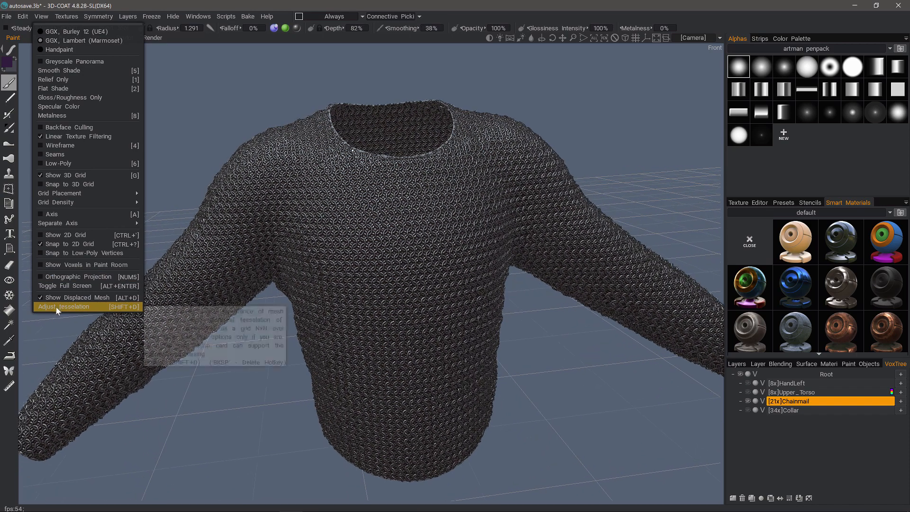
pyautogui.click(55, 306)
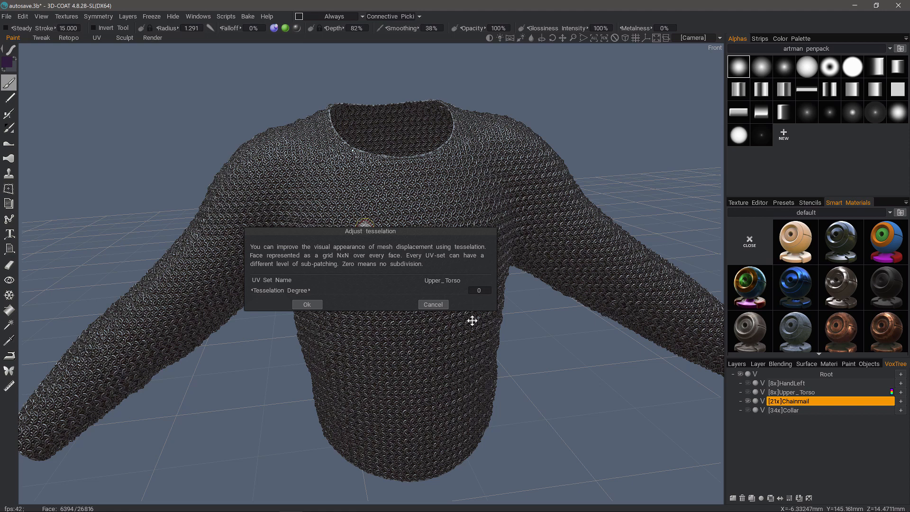
pyautogui.moveTo(380, 290); pyautogui.dragTo(430, 291)
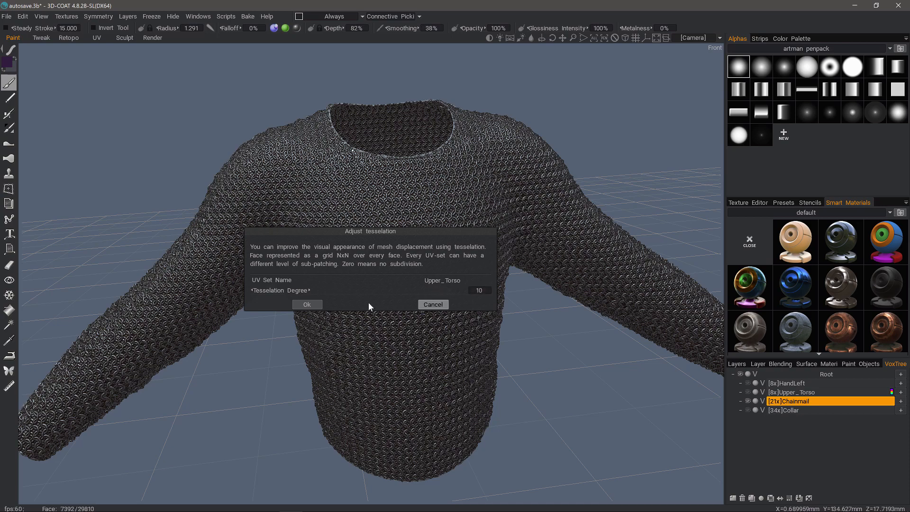
pyautogui.click(307, 304)
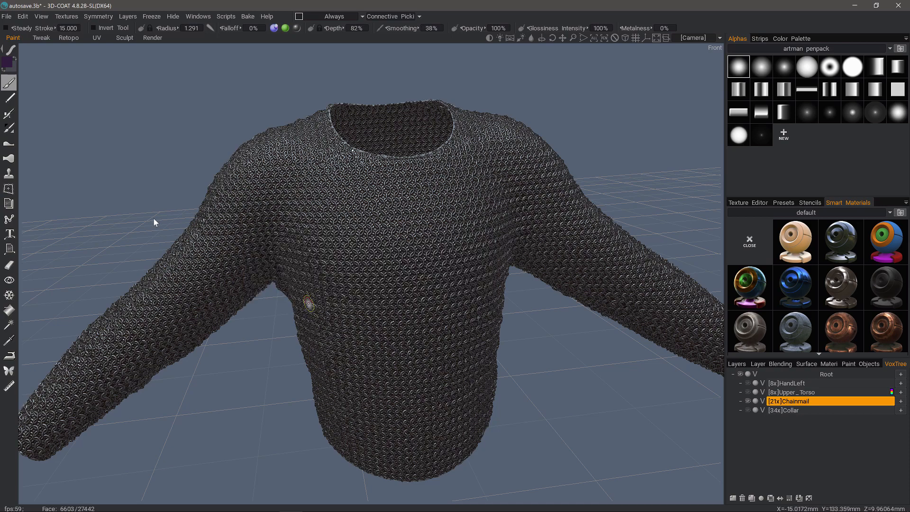
# Step: Examine the tessellated chainmail rings on the shirt from several angles, up close and from a distance
pyautogui.moveTo(144, 223); pyautogui.dragTo(164, 222)
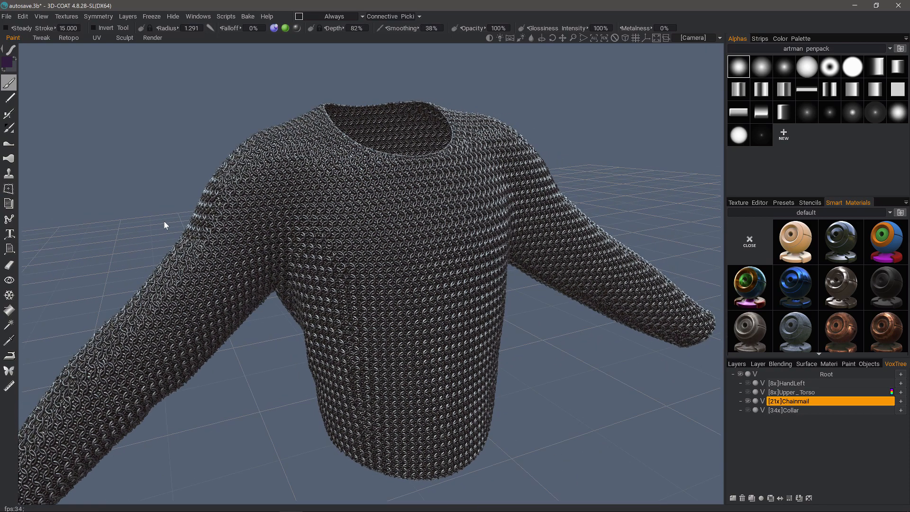
pyautogui.moveTo(285, 367); pyautogui.dragTo(303, 374)
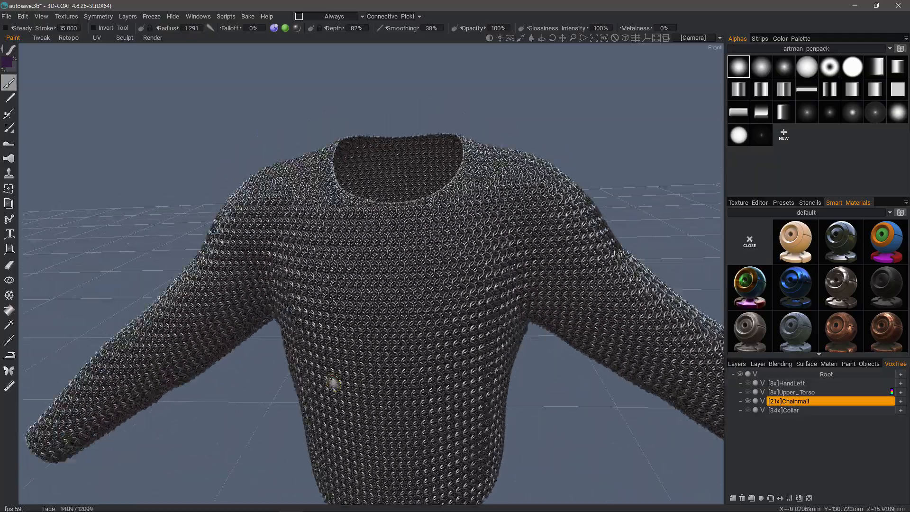
pyautogui.moveTo(333, 382); pyautogui.dragTo(492, 394)
pyautogui.scroll(5, 455, 396)
pyautogui.scroll(-4, 493, 393)
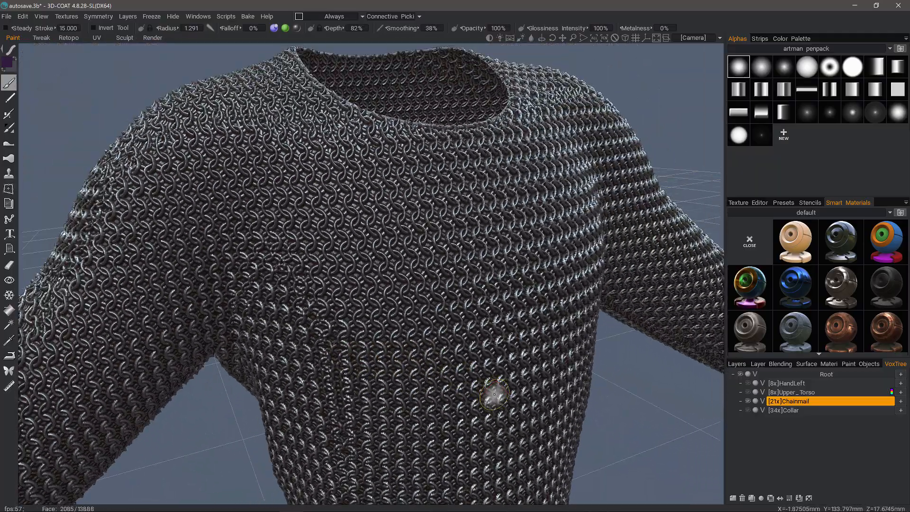
pyautogui.scroll(-8, 494, 394)
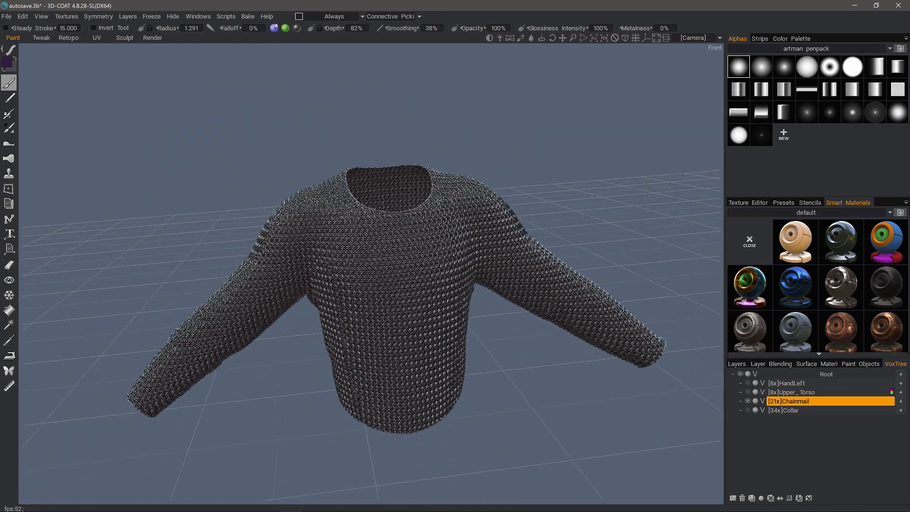
pyautogui.keyDown('alt'); pyautogui.moveTo(418, 262); pyautogui.dragTo(400, 259); pyautogui.keyUp('alt')
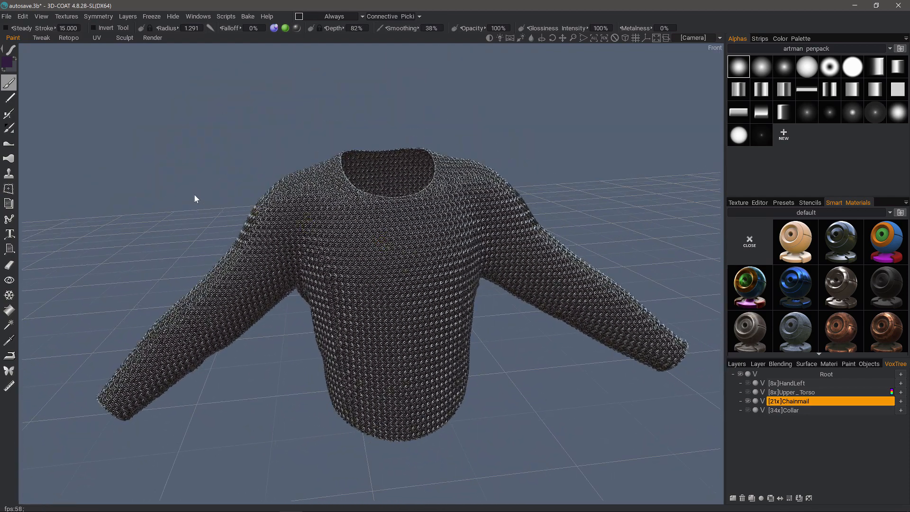